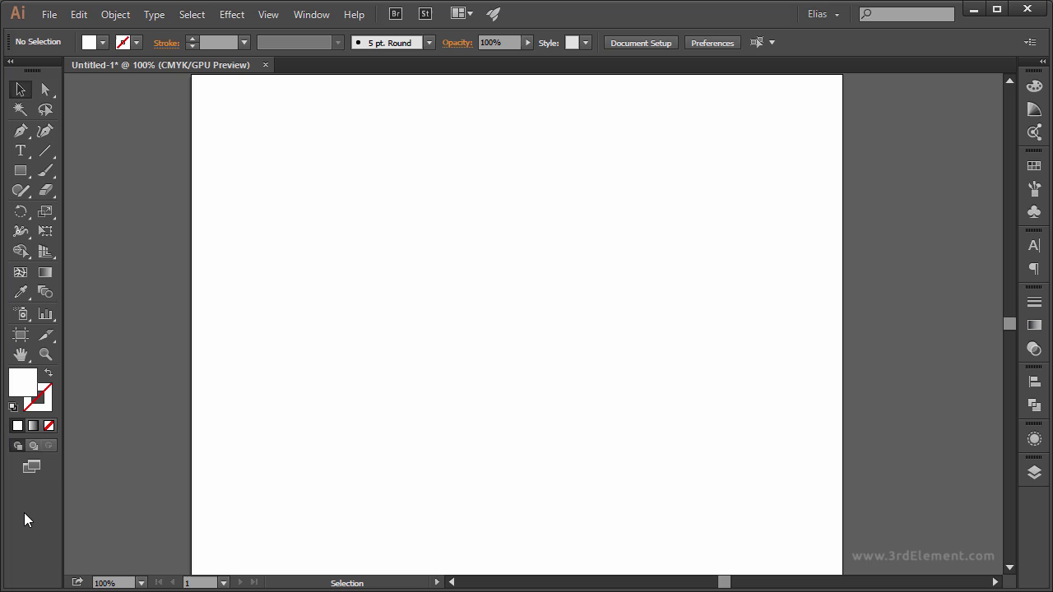
Place the Mist.jpg tree photo on the artboard using File > Place
{"action": "left_click", "coordinate": [49, 14]}
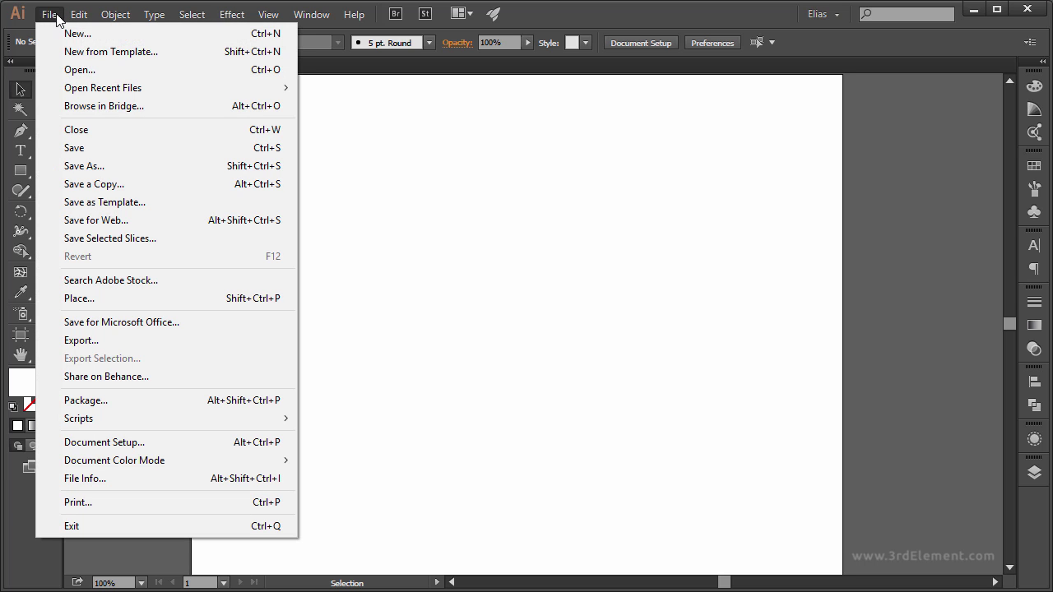
{"action": "left_click", "coordinate": [194, 300]}
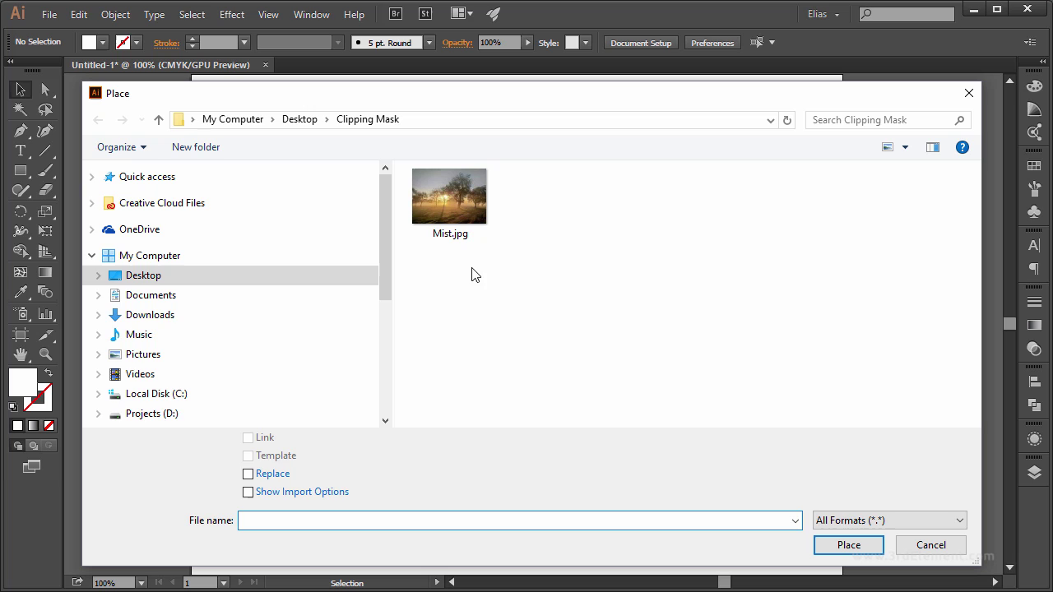
{"action": "left_click", "coordinate": [462, 208]}
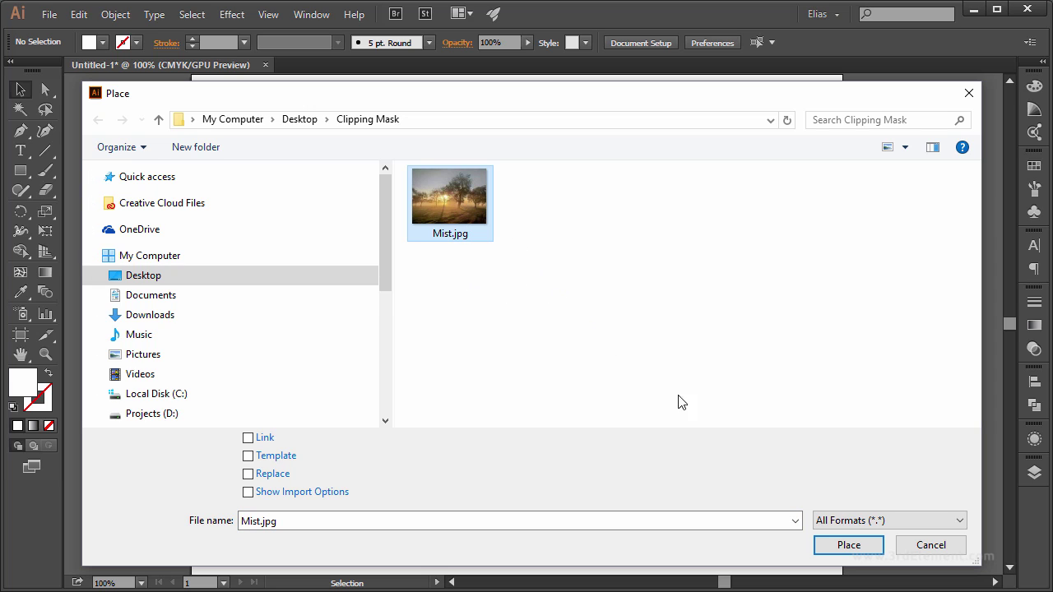
{"action": "left_click", "coordinate": [828, 549]}
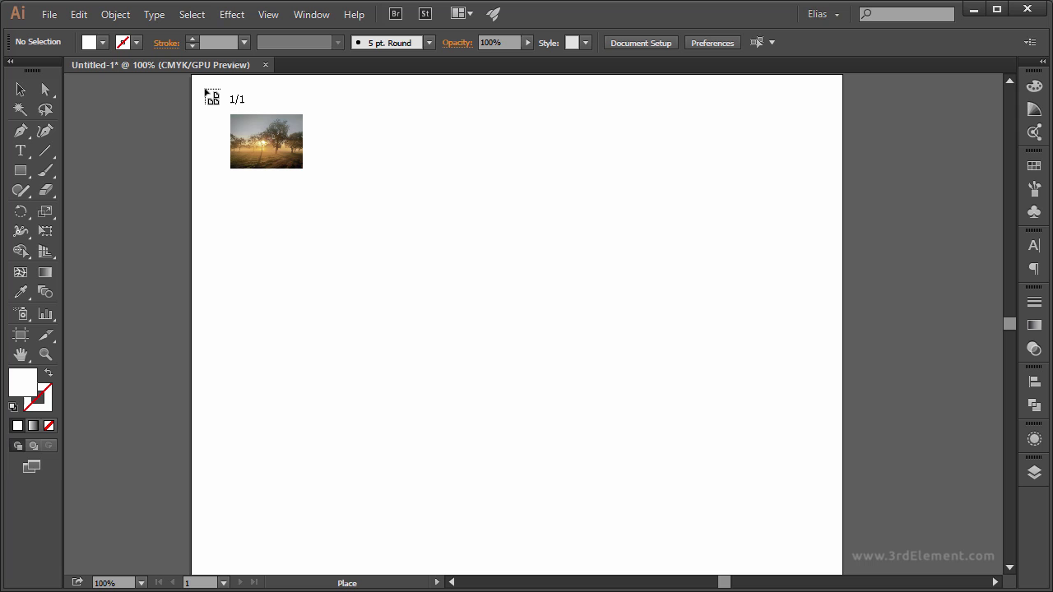
{"action": "left_click", "coordinate": [205, 88]}
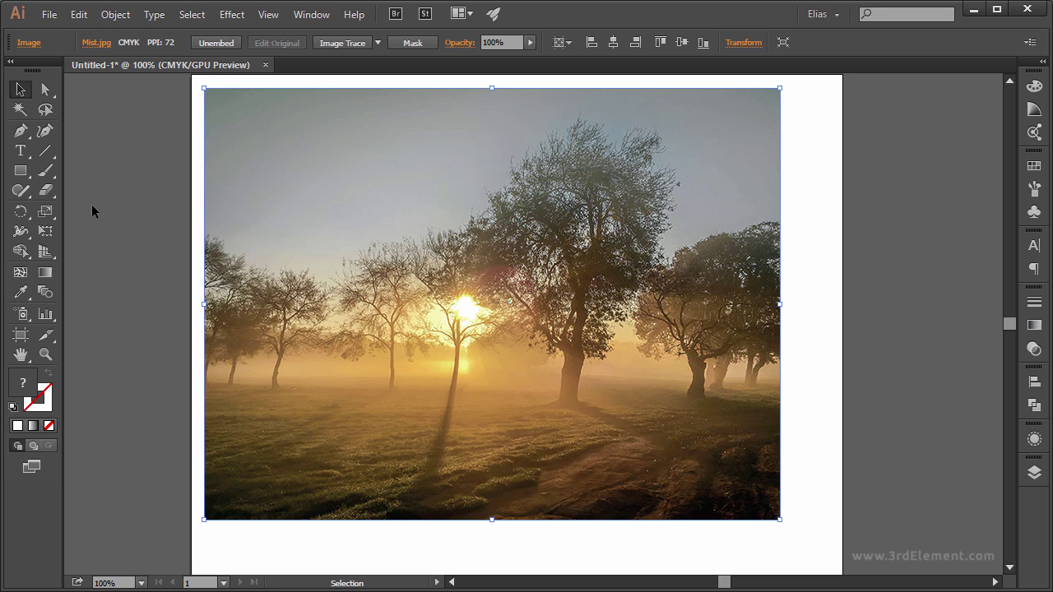
Draw a white circle with the Ellipse Tool over the sun in the photo
{"action": "left_click", "coordinate": [19, 173]}
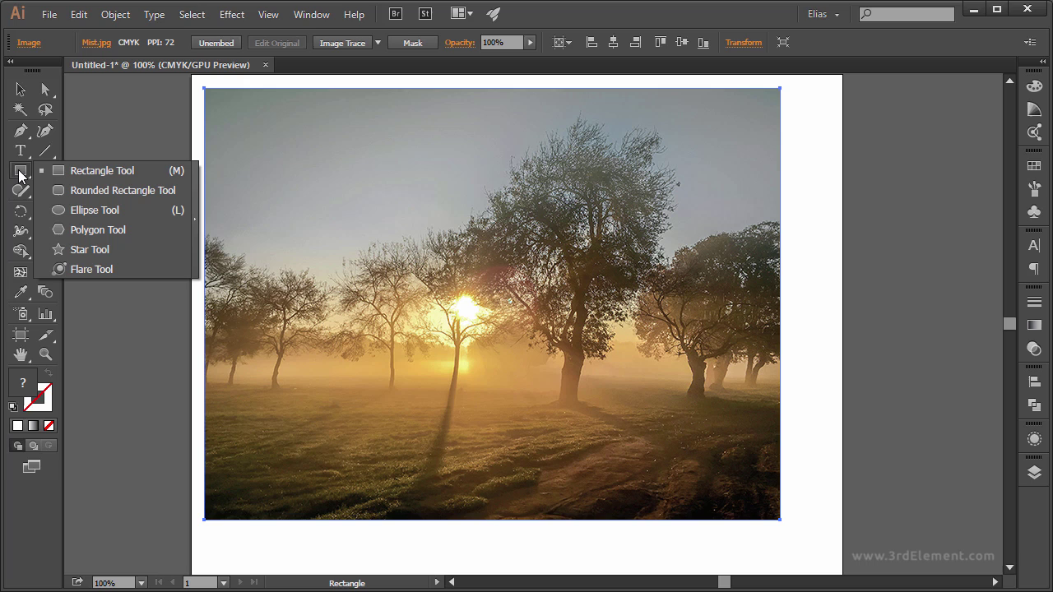
{"action": "left_click", "coordinate": [145, 210]}
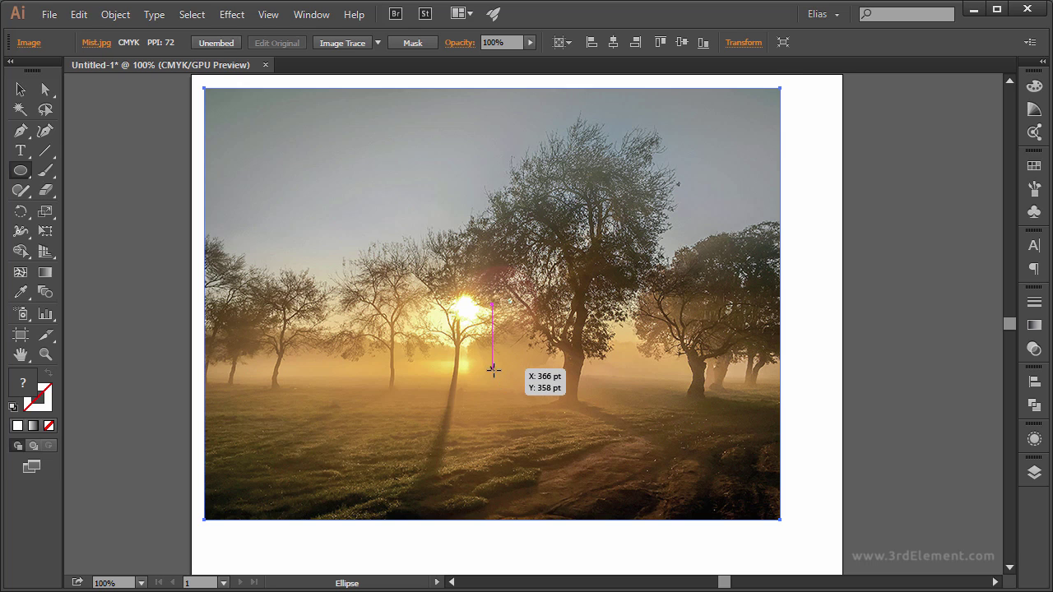
{"action": "mouse_move", "coordinate": [492, 367]}
{"action": "left_mouse_down"}
{"action": "mouse_move", "coordinate": [573, 485]}
{"action": "mouse_move", "coordinate": [519, 440]}
{"action": "mouse_move", "coordinate": [539, 457]}
{"action": "left_mouse_up"}
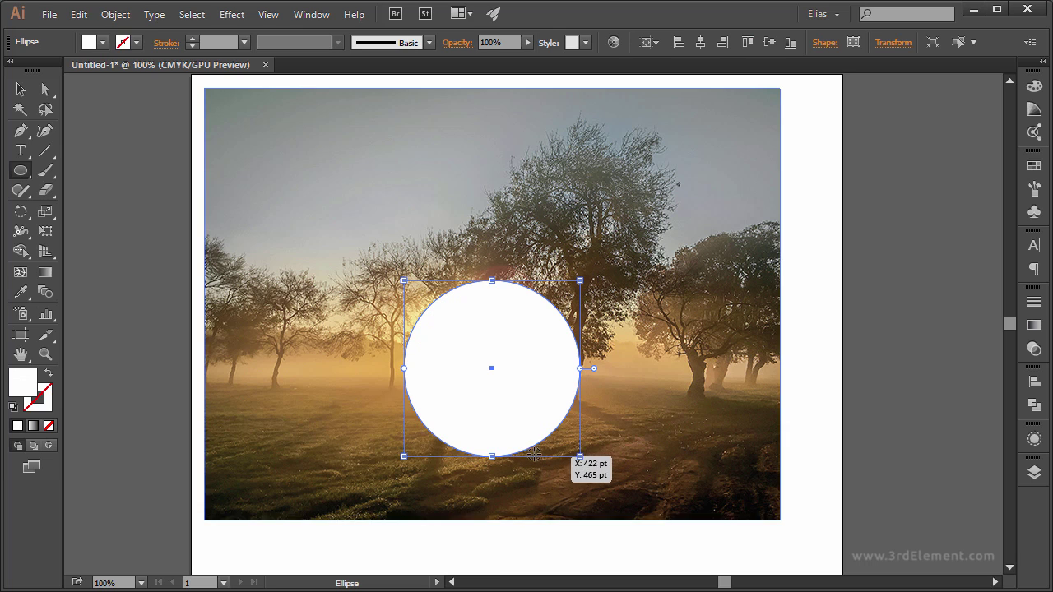
{"action": "key", "text": "v"}
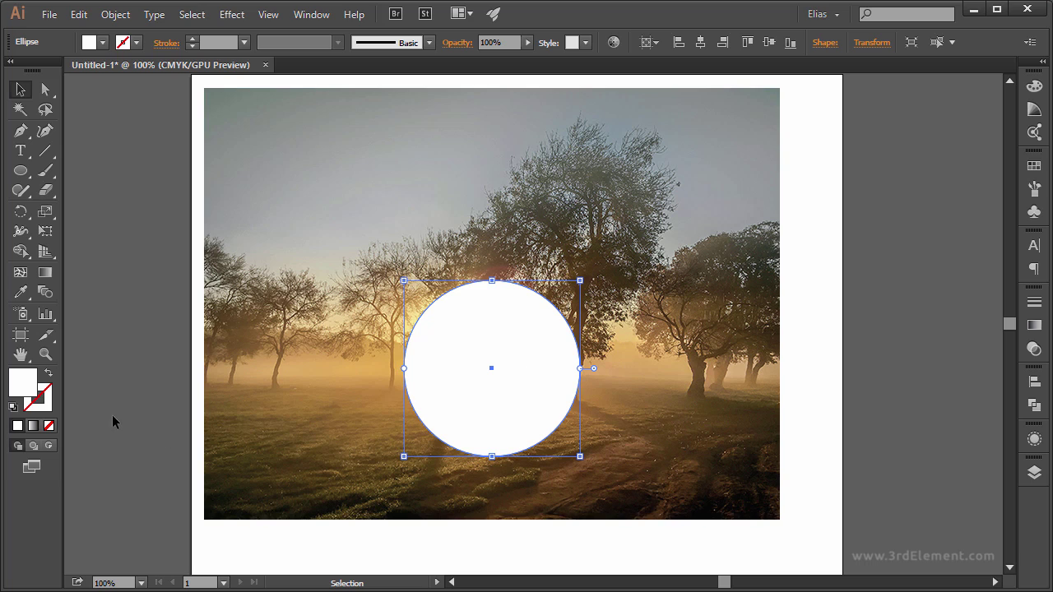
Give the circle a black stroke and raise the stroke weight to 4 pt
{"action": "left_click", "coordinate": [47, 410]}
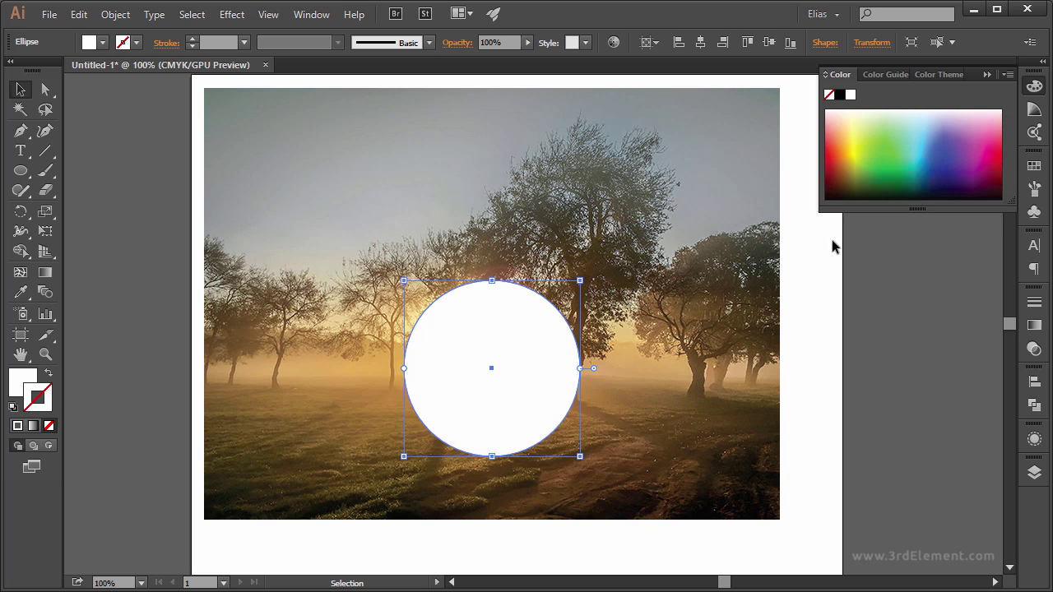
{"action": "left_click", "coordinate": [840, 95]}
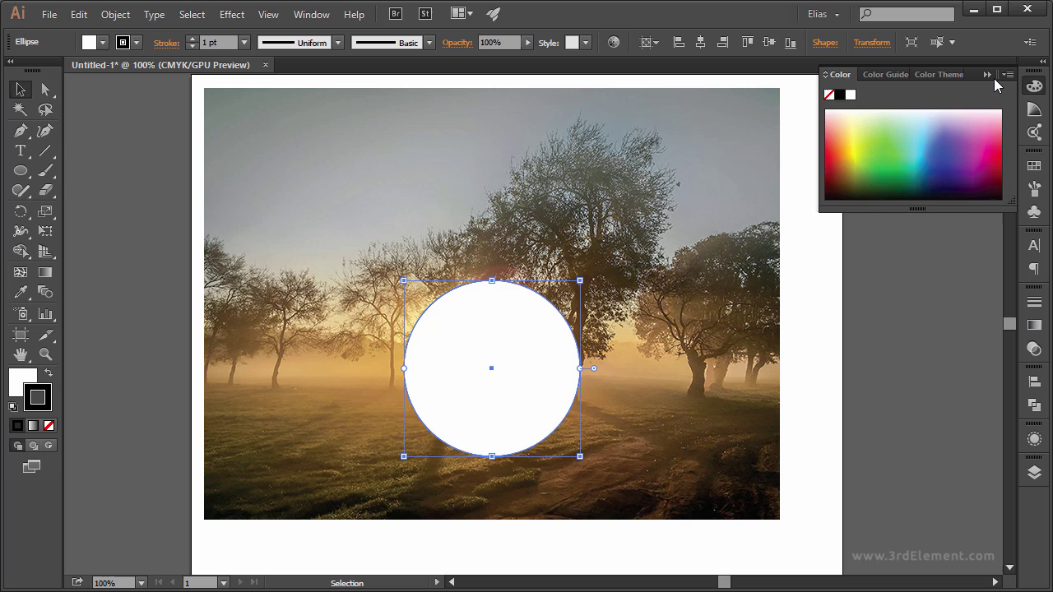
{"action": "left_click", "coordinate": [986, 74]}
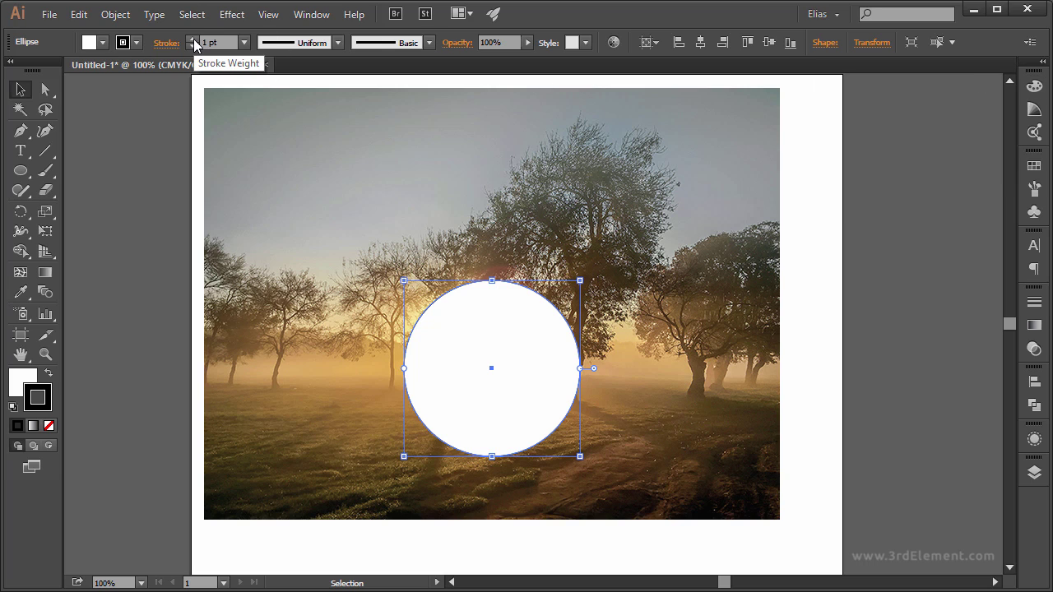
{"action": "left_click", "coordinate": [194, 40]}
{"action": "left_click", "coordinate": [194, 40]}
{"action": "left_click", "coordinate": [194, 41]}
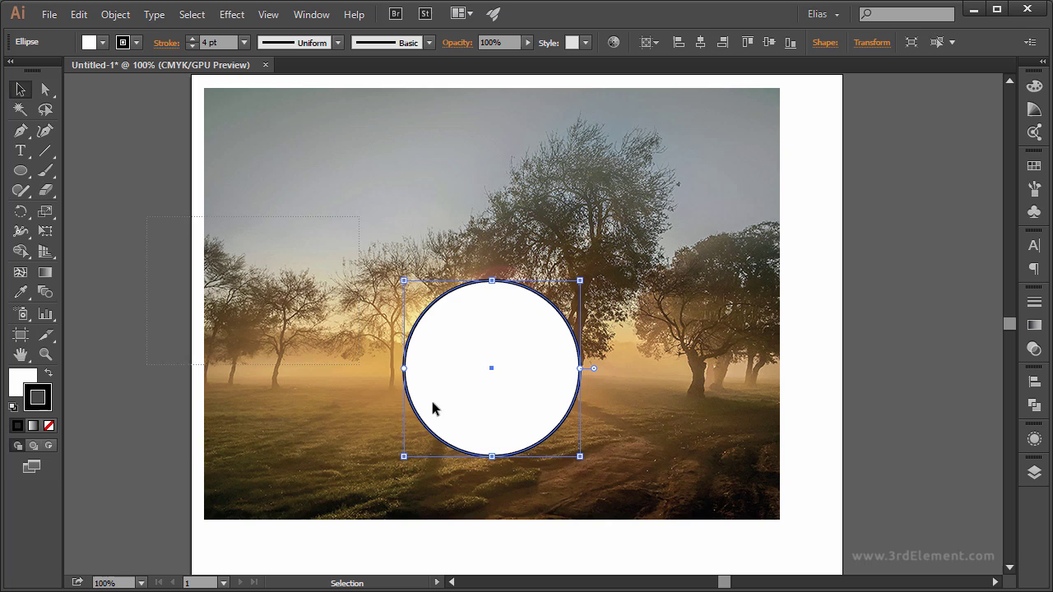
Select the photo and circle and centre them vertically relative to each other
{"action": "left_click", "coordinate": [586, 469], "text": "shift"}
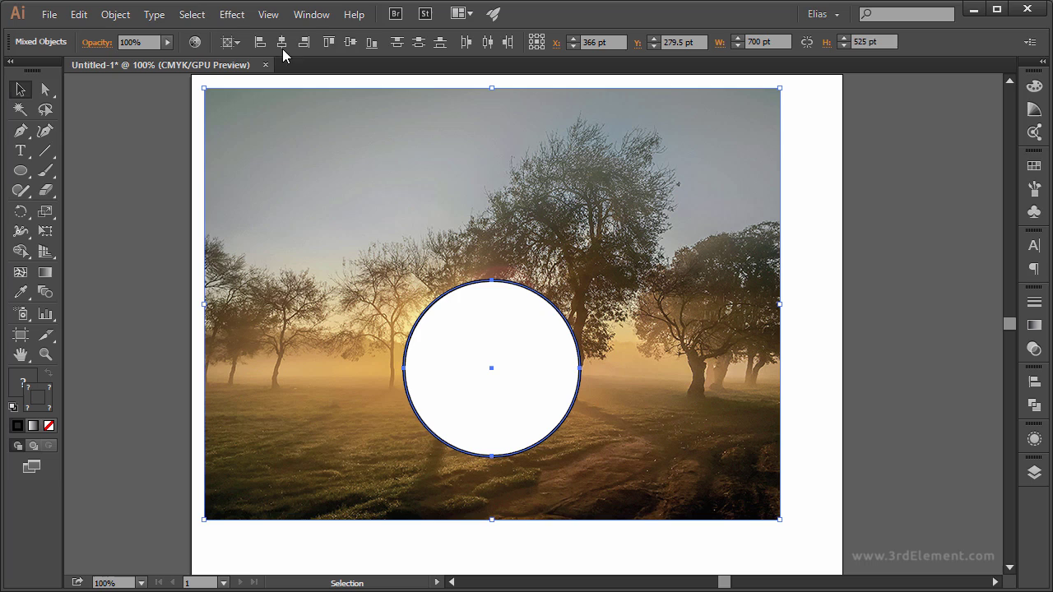
{"action": "left_click", "coordinate": [237, 42]}
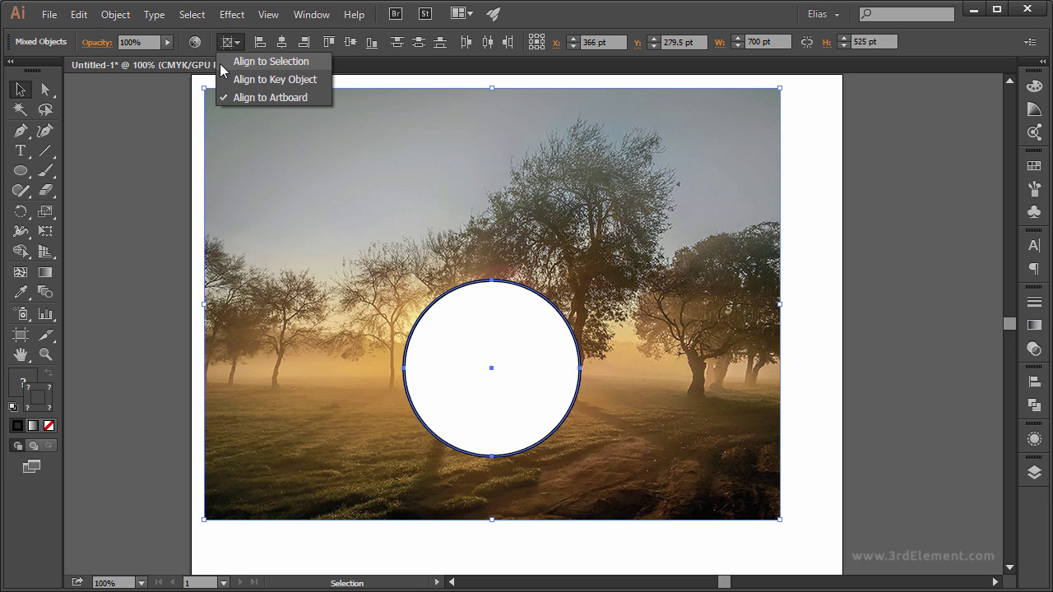
{"action": "left_click", "coordinate": [220, 63]}
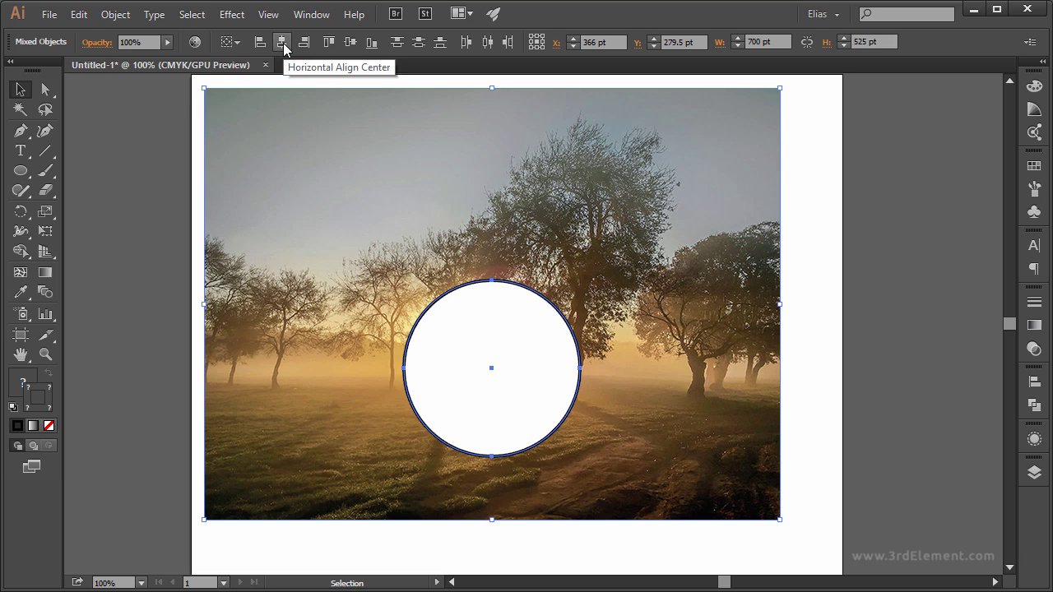
{"action": "left_click", "coordinate": [350, 44]}
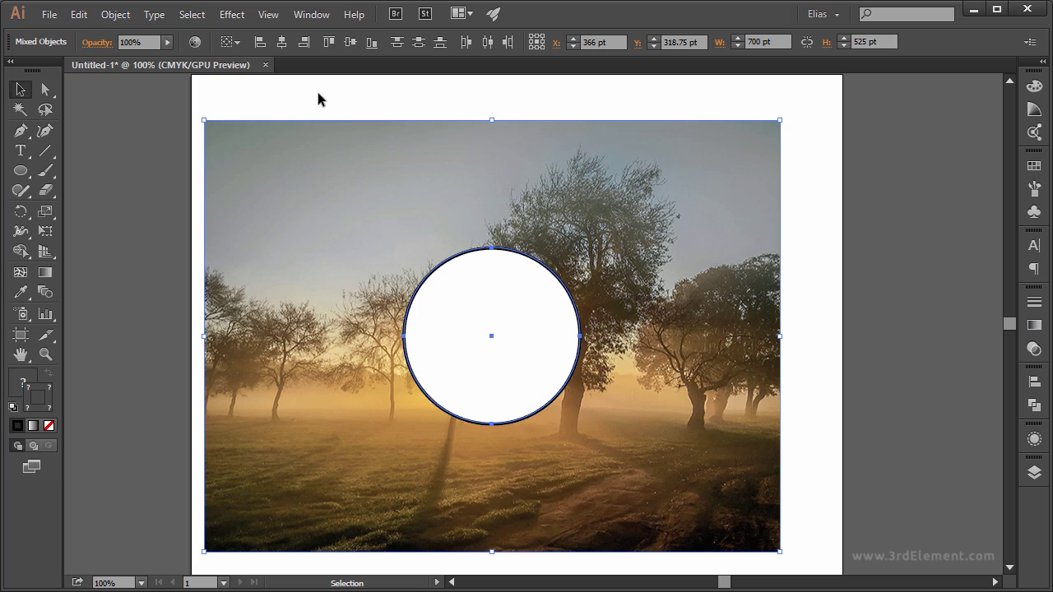
Set Align To Artboard and centre both objects horizontally and vertically
{"action": "left_click", "coordinate": [237, 42]}
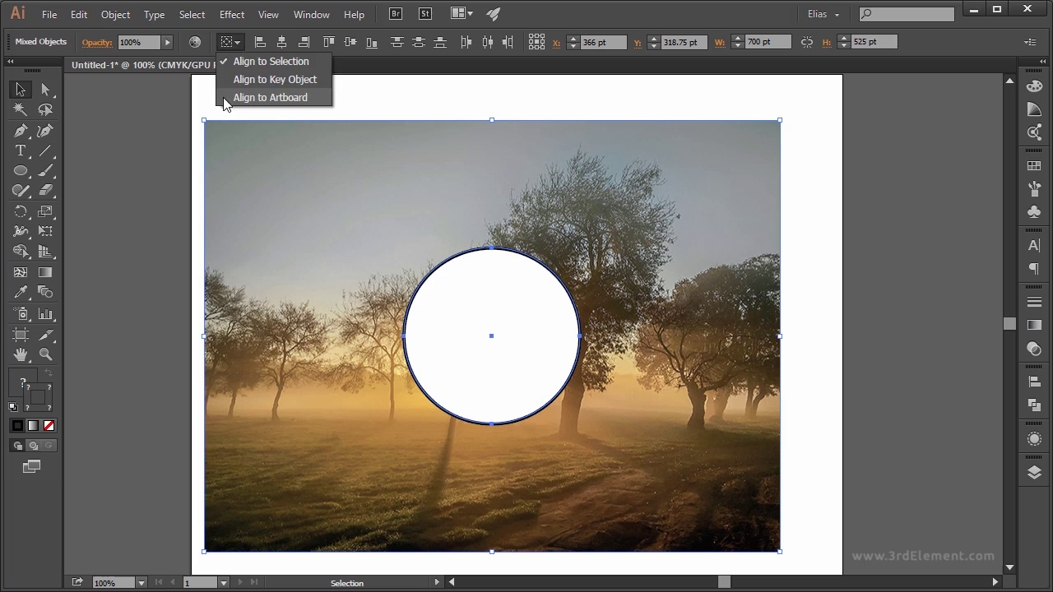
{"action": "left_click", "coordinate": [247, 97]}
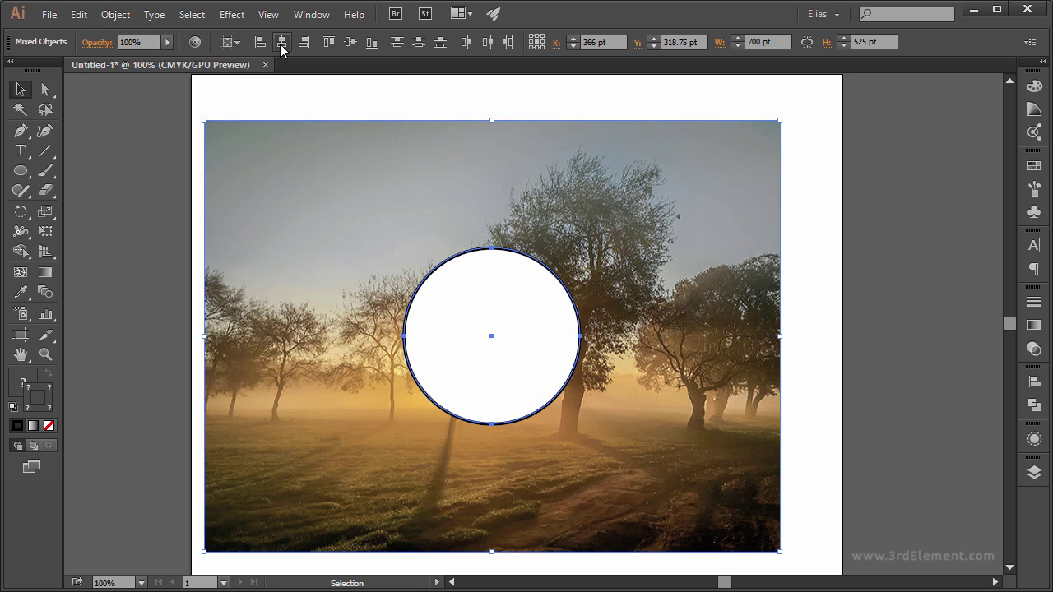
{"action": "left_click", "coordinate": [280, 44]}
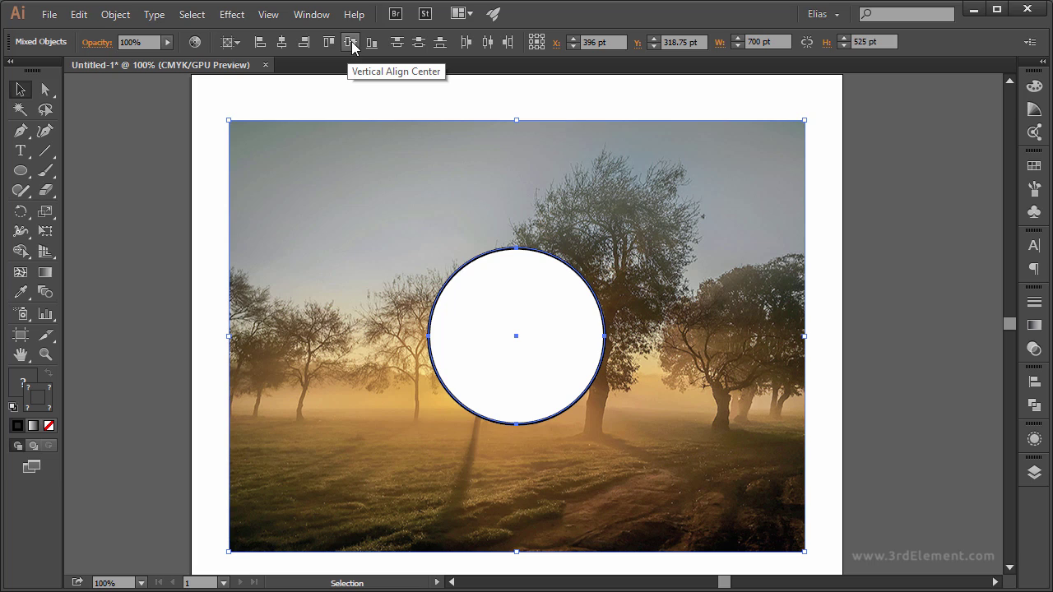
{"action": "left_click", "coordinate": [351, 44]}
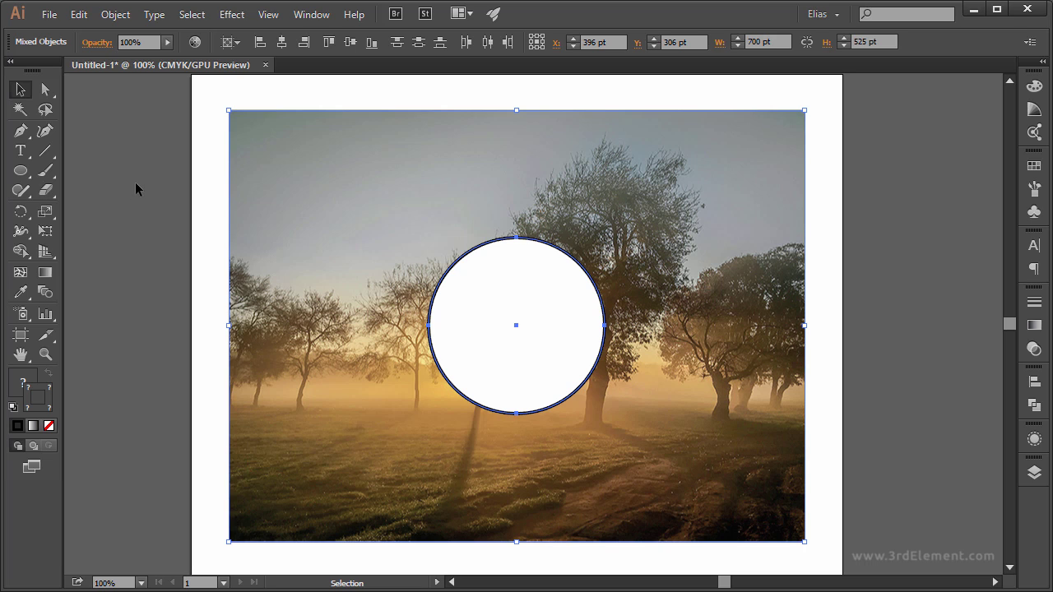
Apply Object > Clipping Mask > Make to crop the Mist.jpg photo to the circle
{"action": "left_click", "coordinate": [126, 18]}
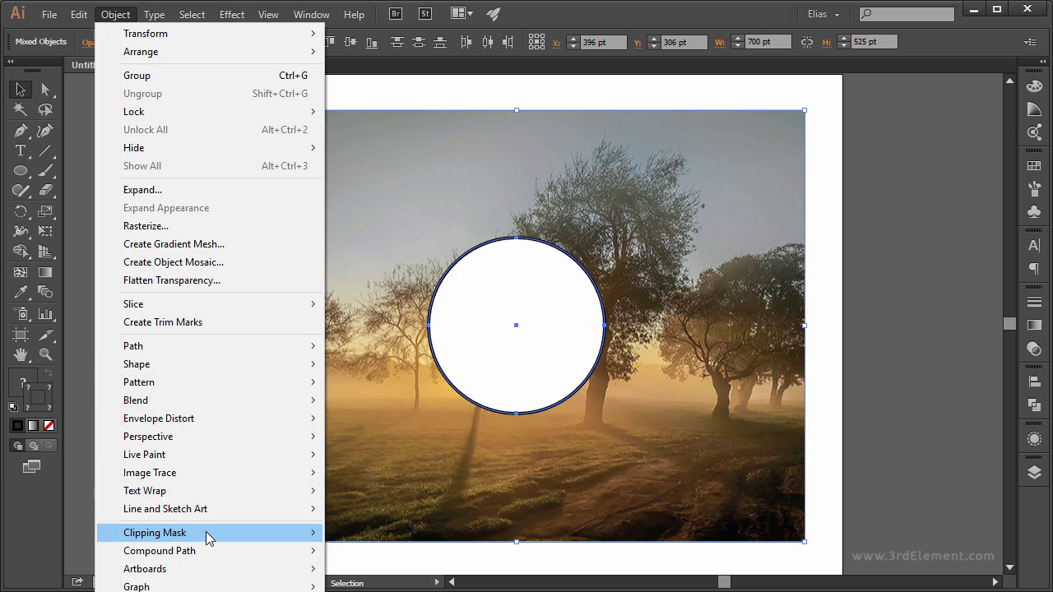
{"action": "mouse_move", "coordinate": [206, 531]}
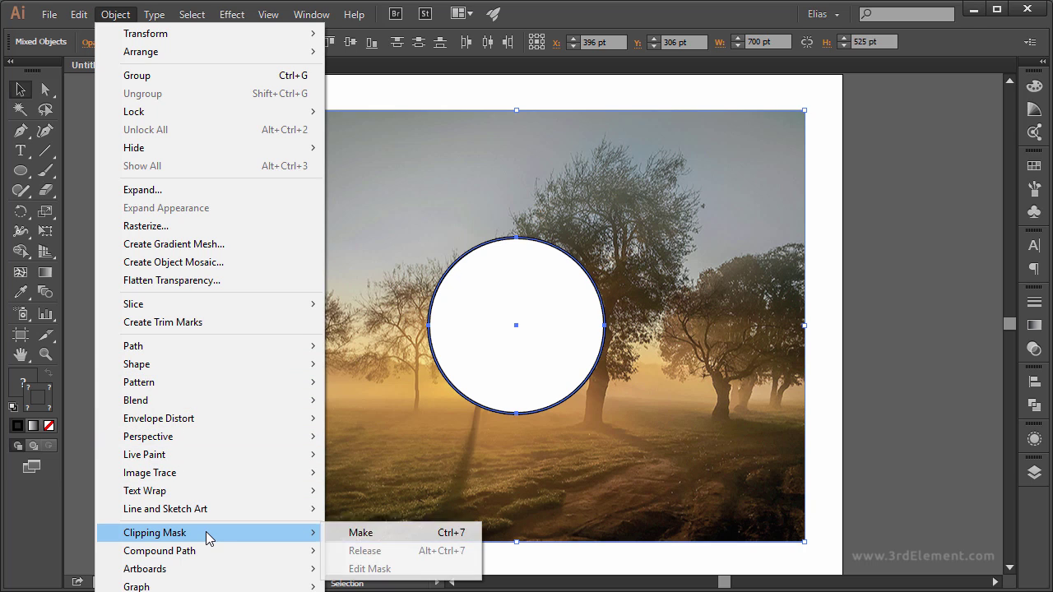
{"action": "left_click", "coordinate": [403, 538]}
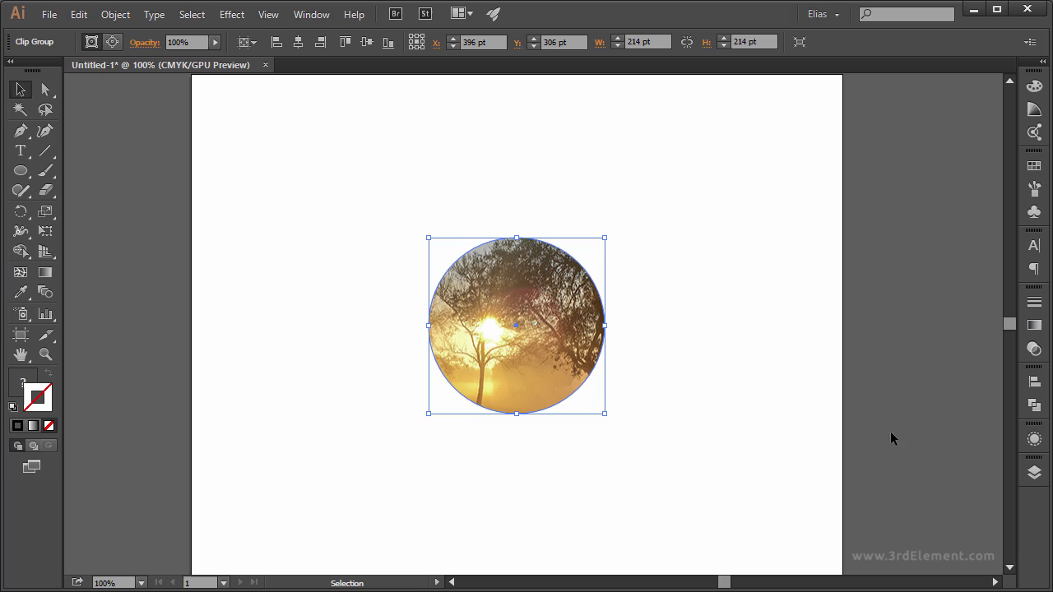
{"action": "left_click", "coordinate": [1036, 473]}
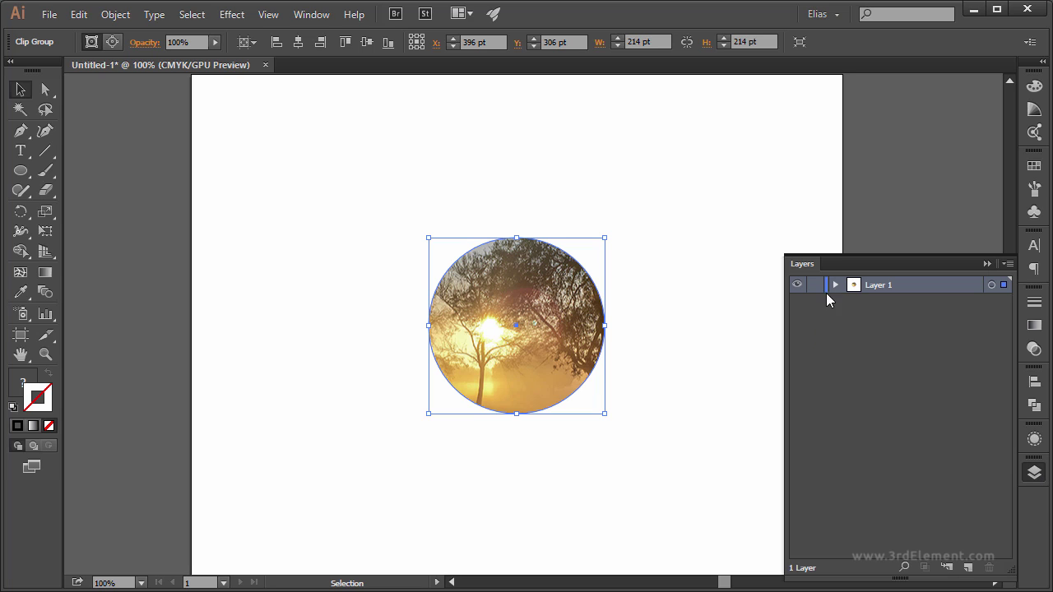
{"action": "left_click", "coordinate": [836, 284]}
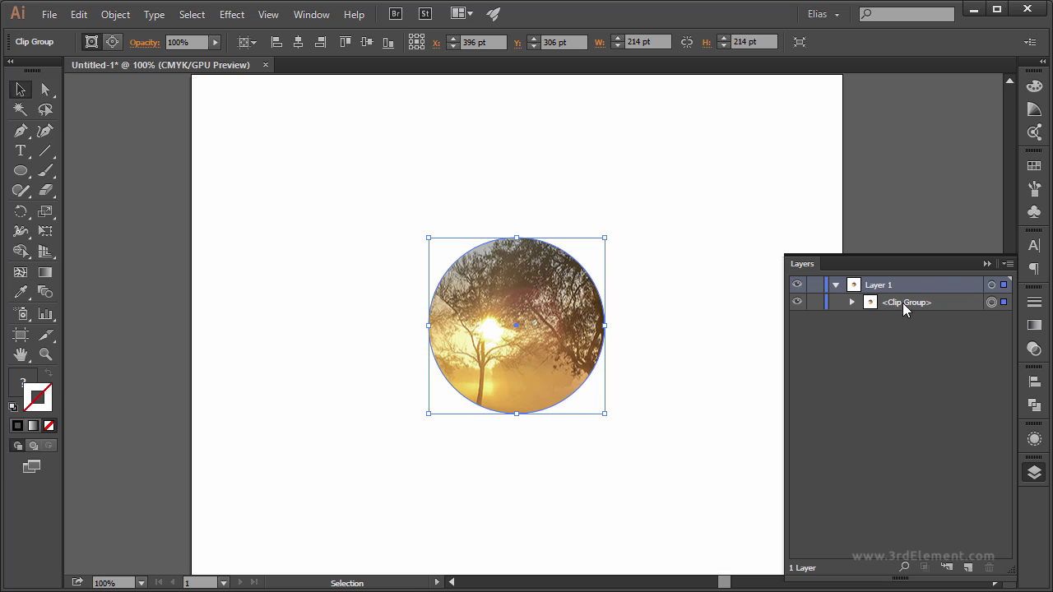
{"action": "left_click", "coordinate": [853, 303]}
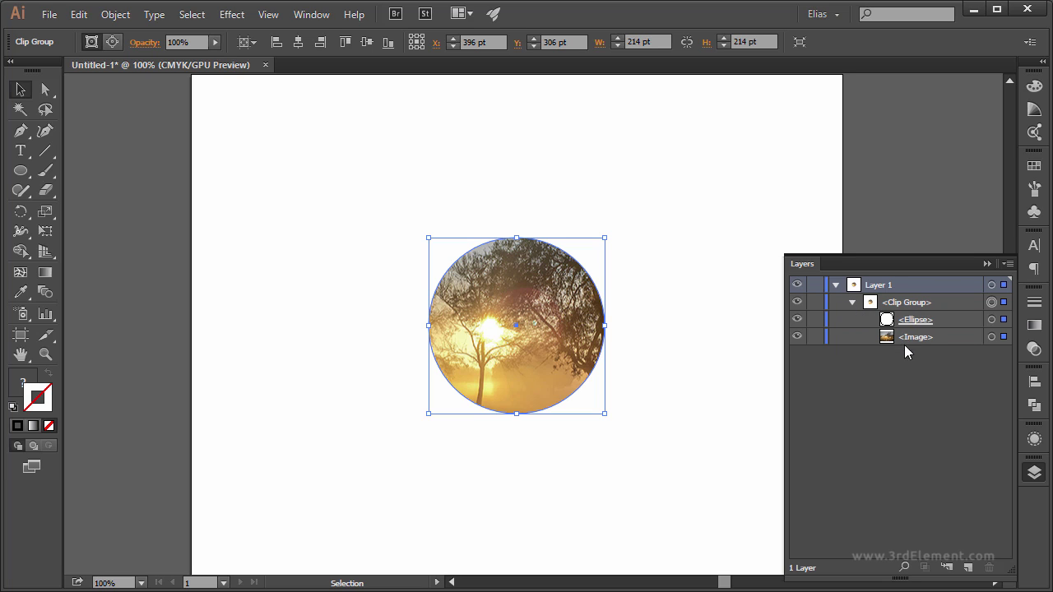
{"action": "left_click", "coordinate": [945, 320]}
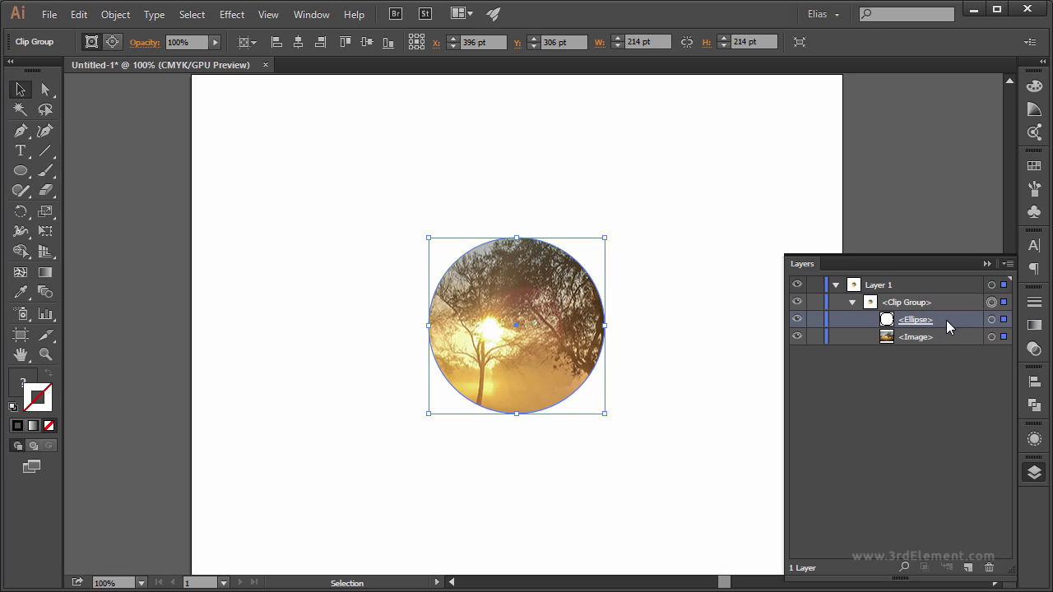
{"action": "left_click", "coordinate": [984, 263]}
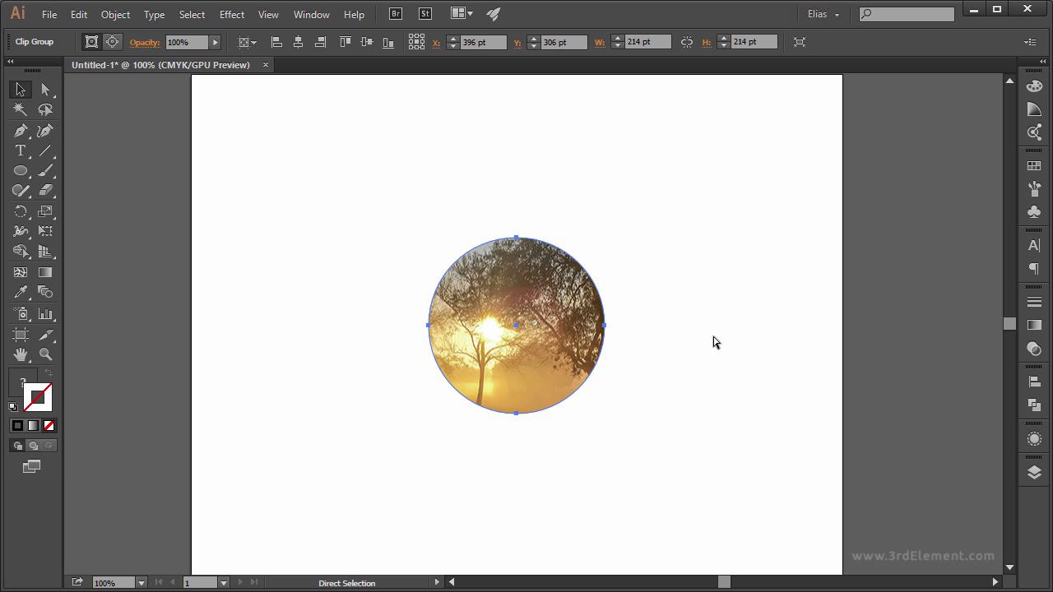
Release the clipping mask and cut the tree photo out of the document
{"action": "key", "text": "ctrl+alt+7"}
{"action": "left_click", "coordinate": [204, 325]}
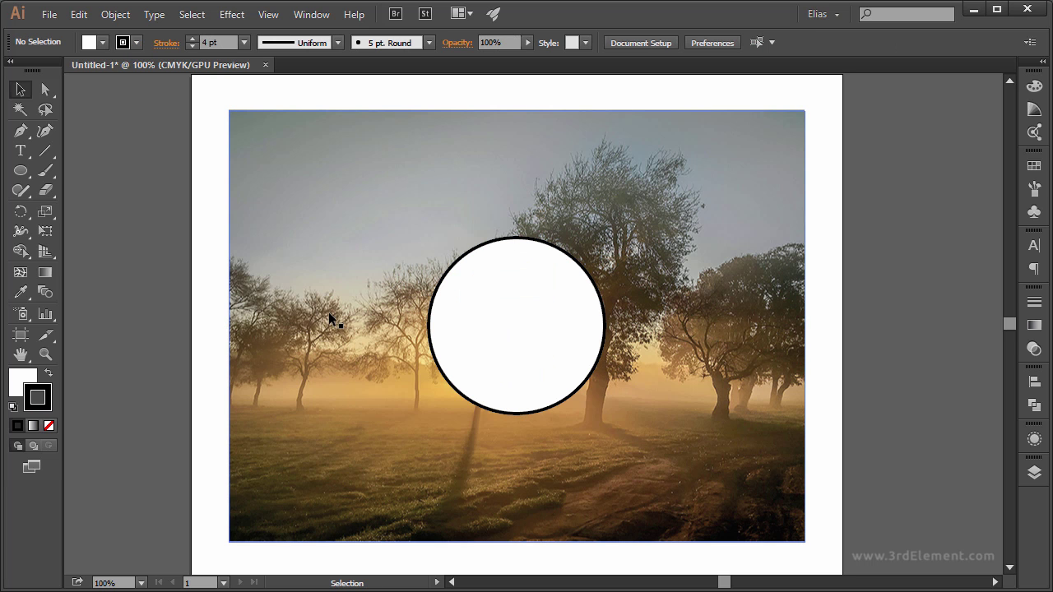
{"action": "left_click", "coordinate": [307, 272]}
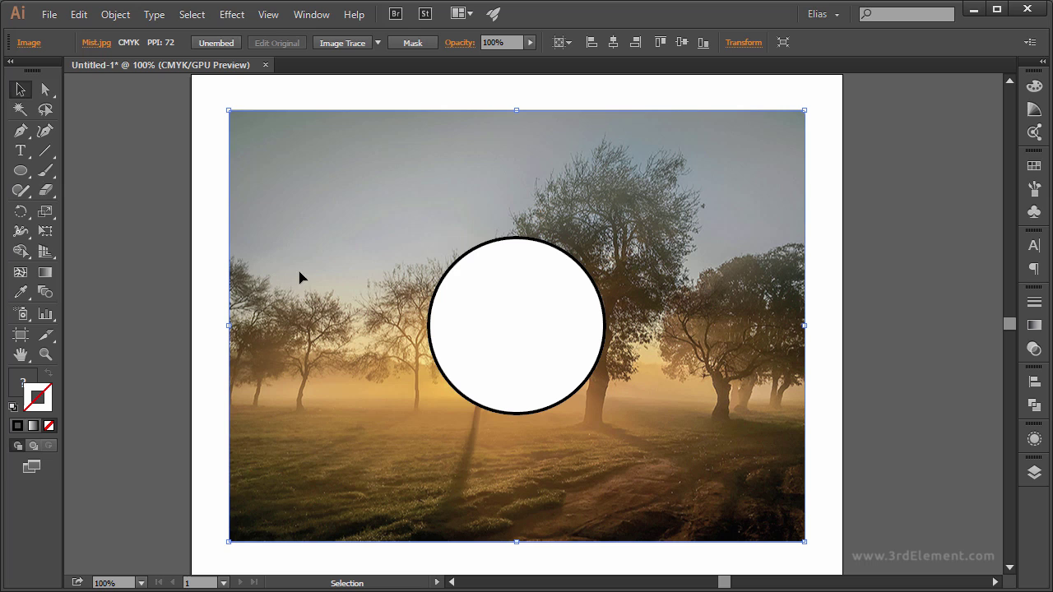
{"action": "left_click", "coordinate": [84, 18]}
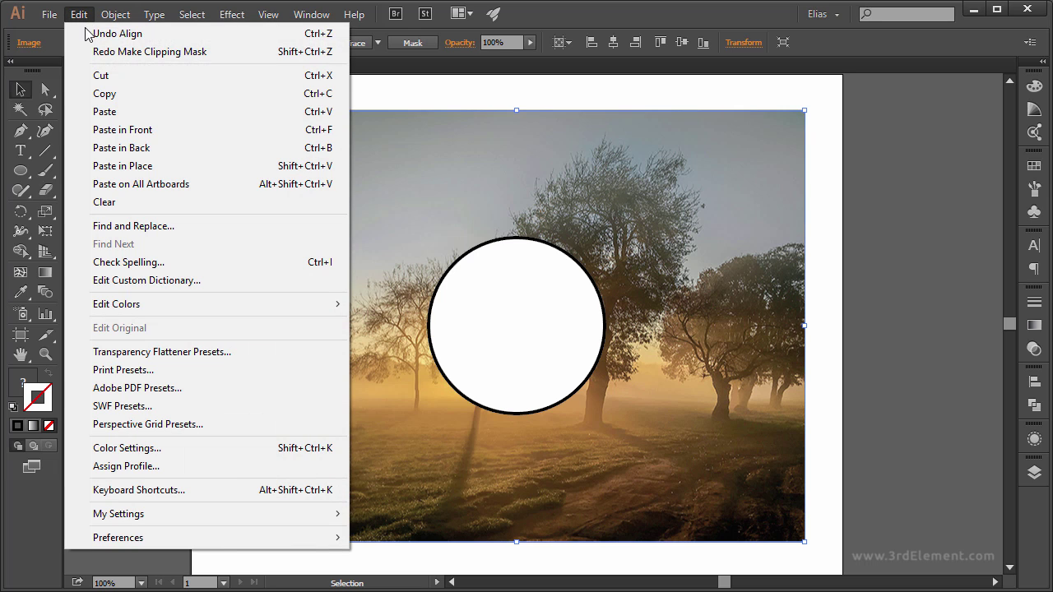
{"action": "left_click", "coordinate": [162, 75]}
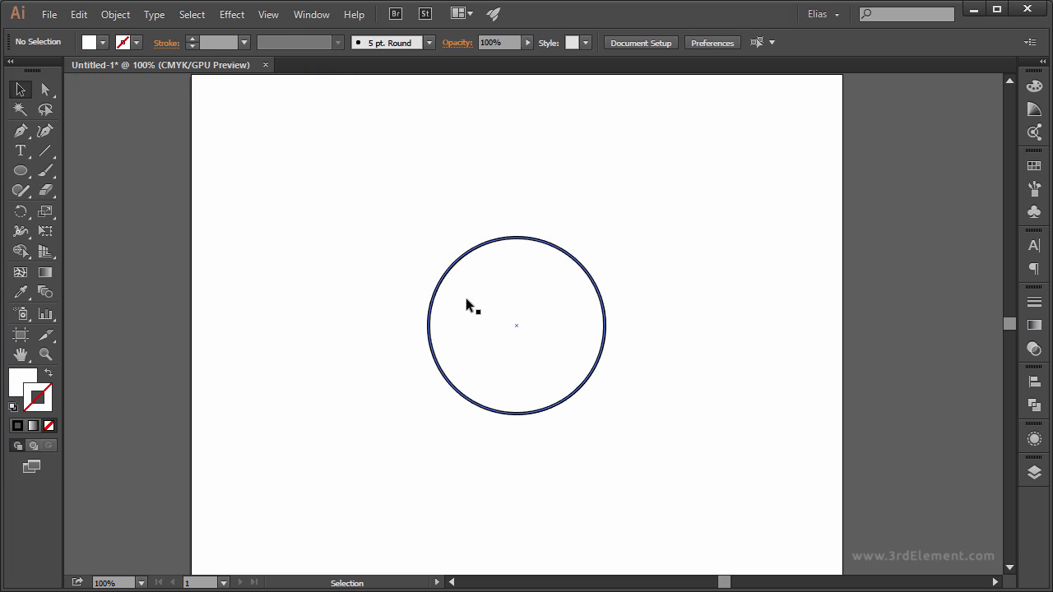
Select the white circle and switch to Draw Inside mode
{"action": "left_click", "coordinate": [477, 301]}
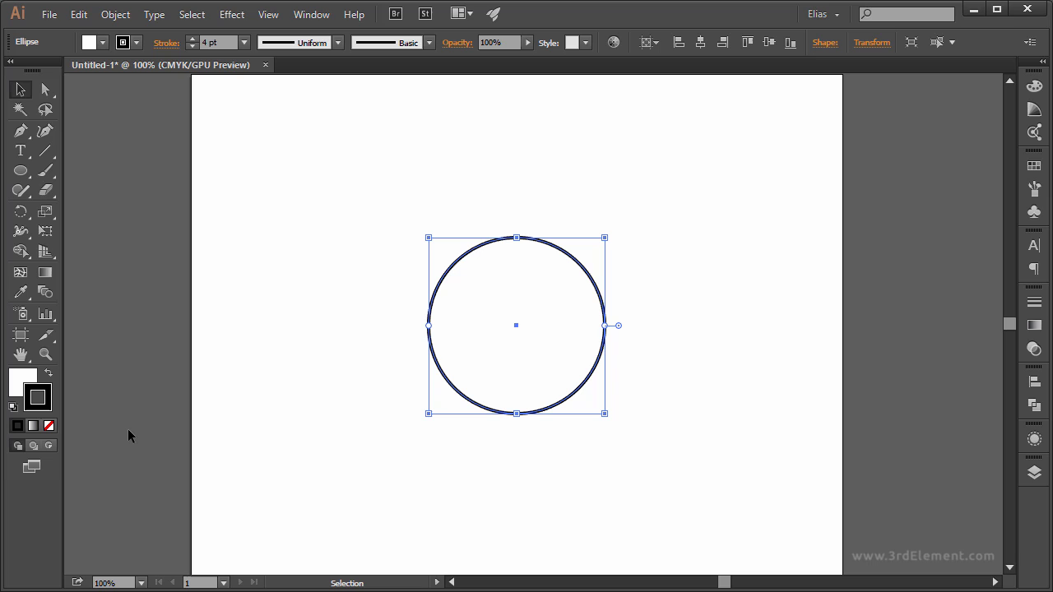
{"action": "key", "text": "shift+d"}
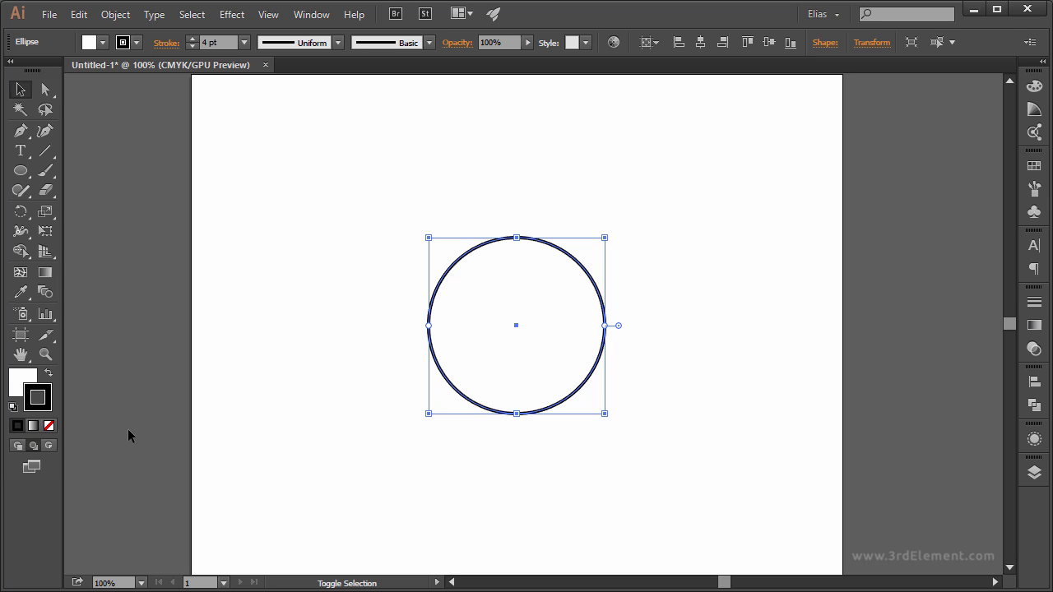
{"action": "key", "text": "shift+d"}
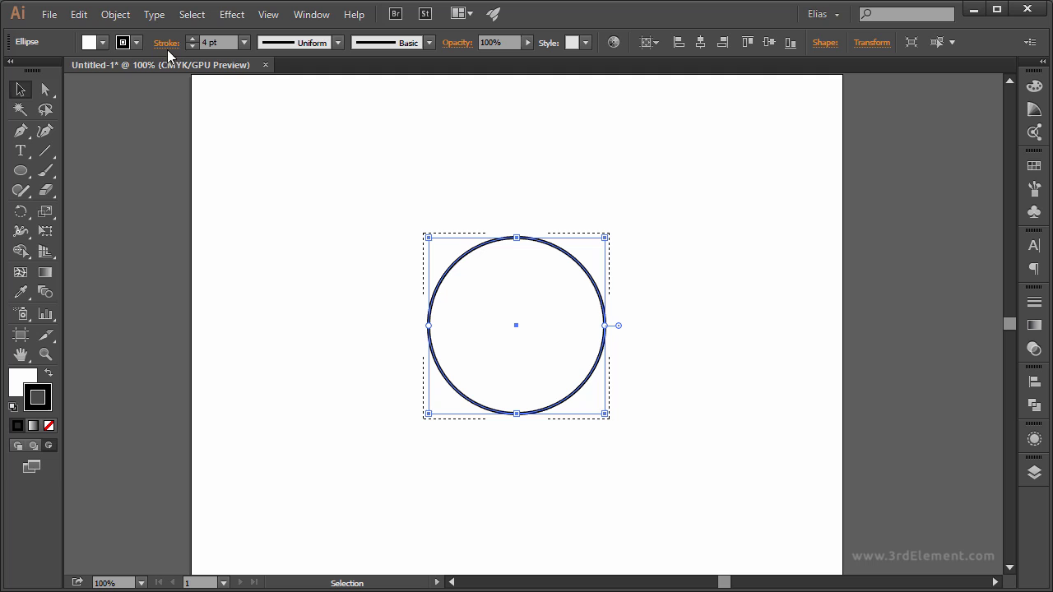
Paste the tree photo in place inside the circle and scale it down to 328 × 246 pt
{"action": "left_click", "coordinate": [79, 14]}
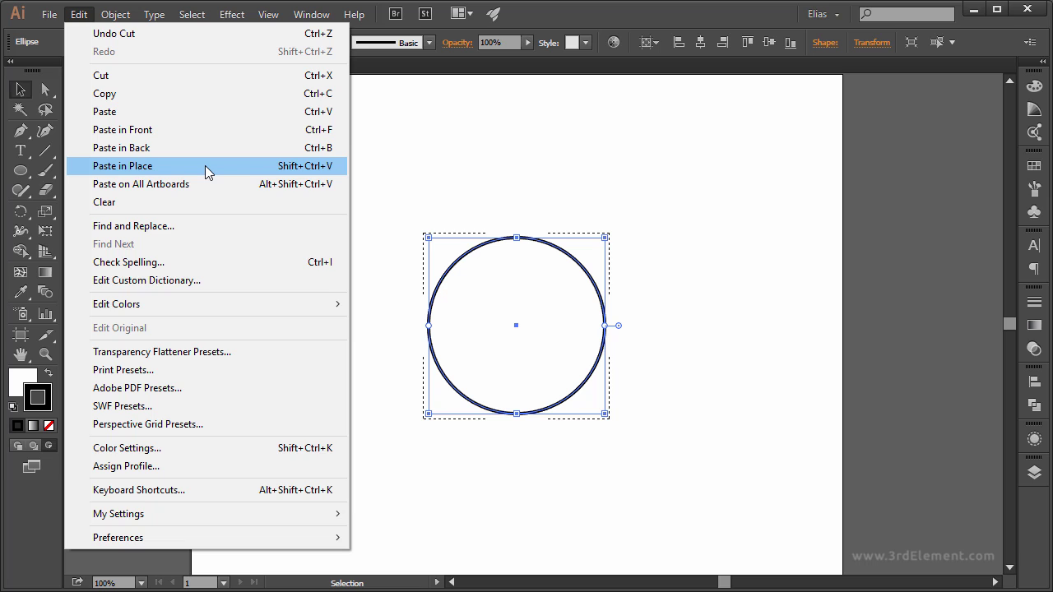
{"action": "left_click", "coordinate": [205, 165]}
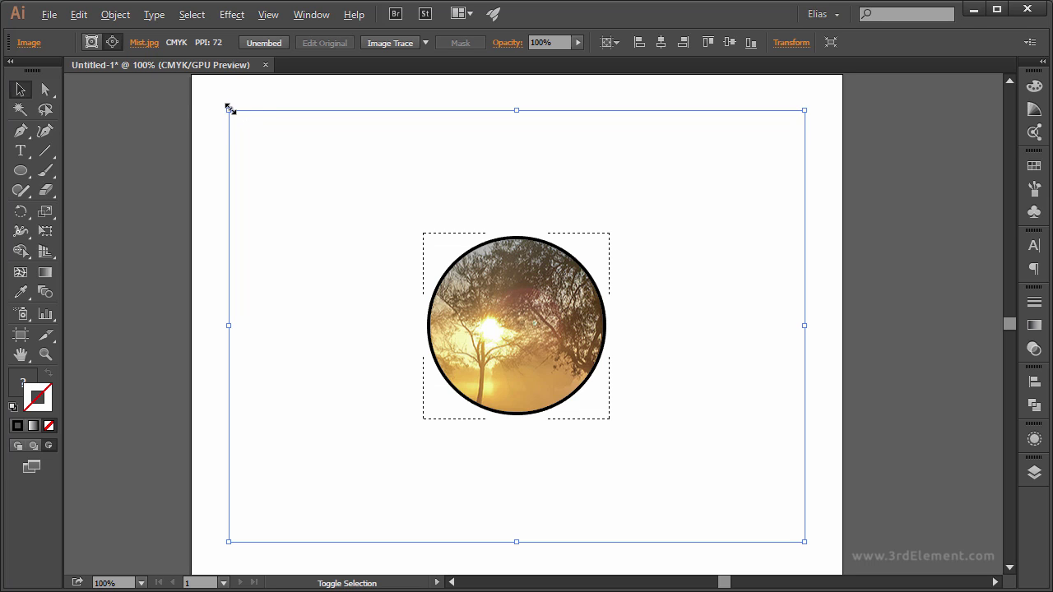
{"action": "left_click_drag", "start_coordinate": [228, 110], "coordinate": [329, 228]}
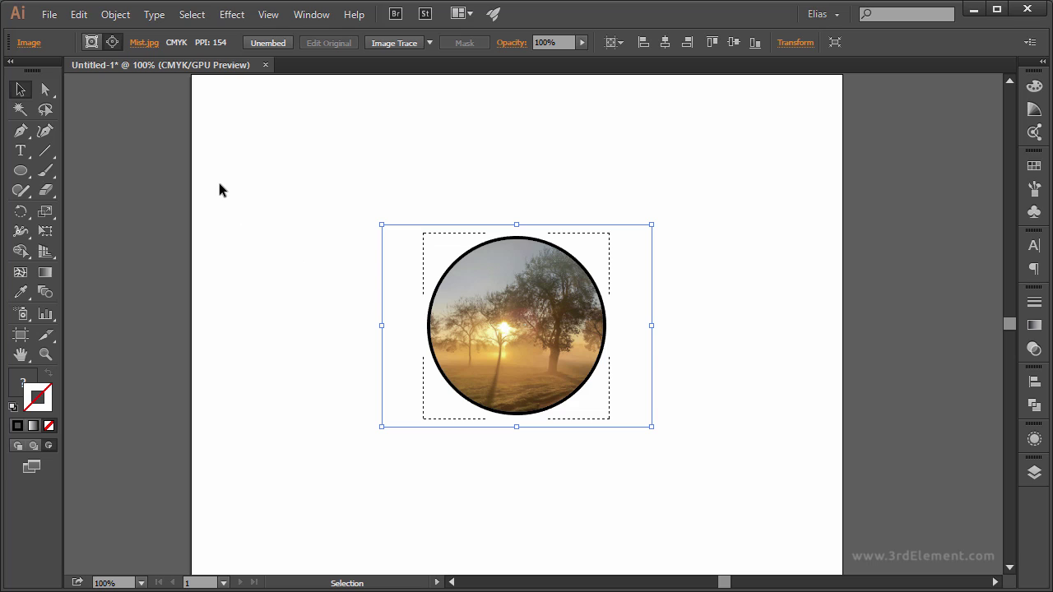
Select the circle's clipping path, raise its stroke to 7 pt, and return to Draw Normal
{"action": "left_click", "coordinate": [91, 47]}
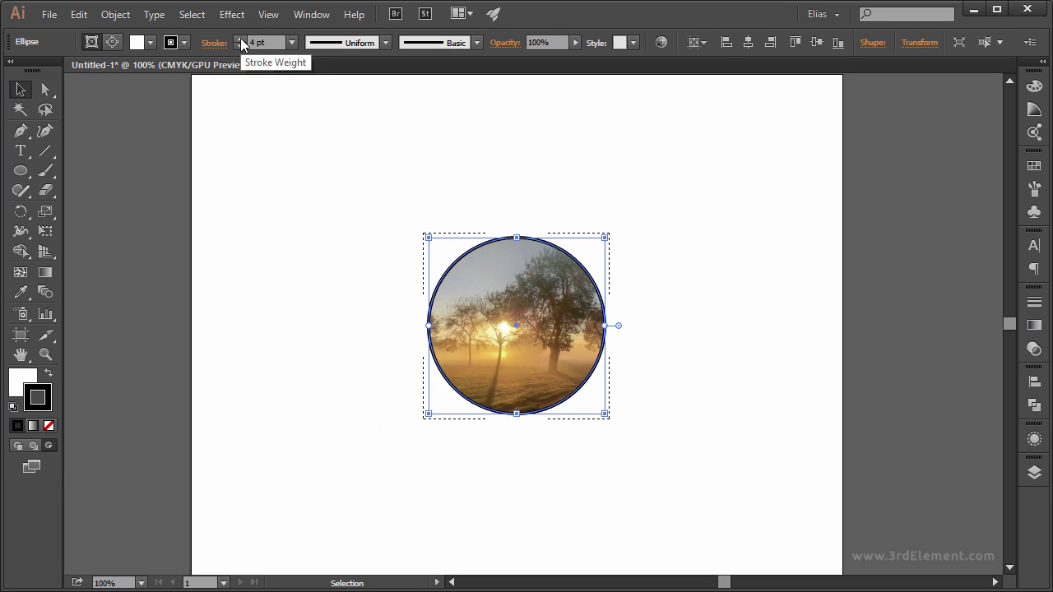
{"action": "left_click", "coordinate": [241, 38]}
{"action": "left_click", "coordinate": [241, 38]}
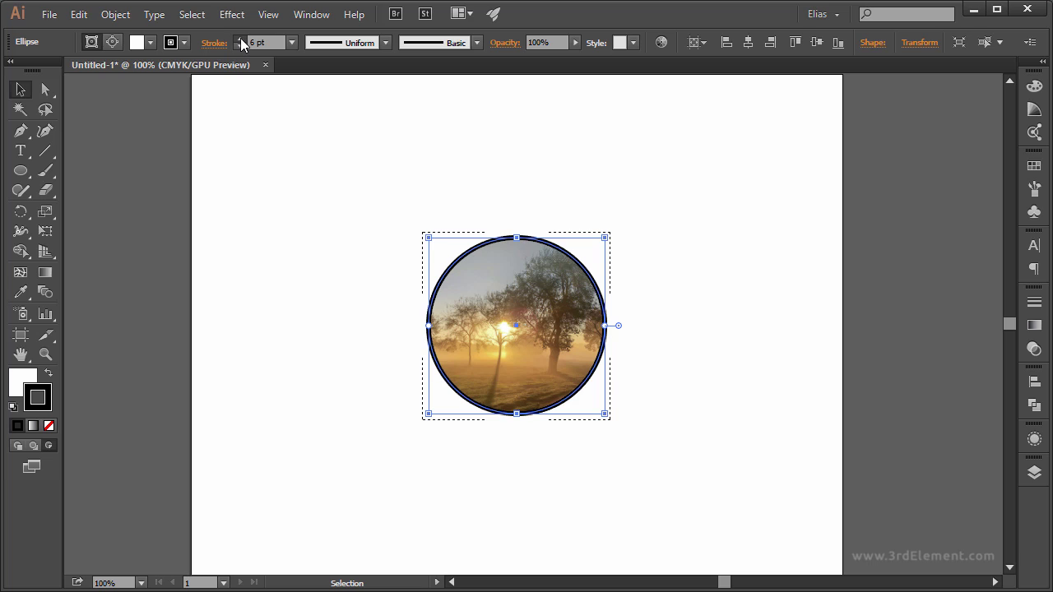
{"action": "left_click", "coordinate": [240, 38]}
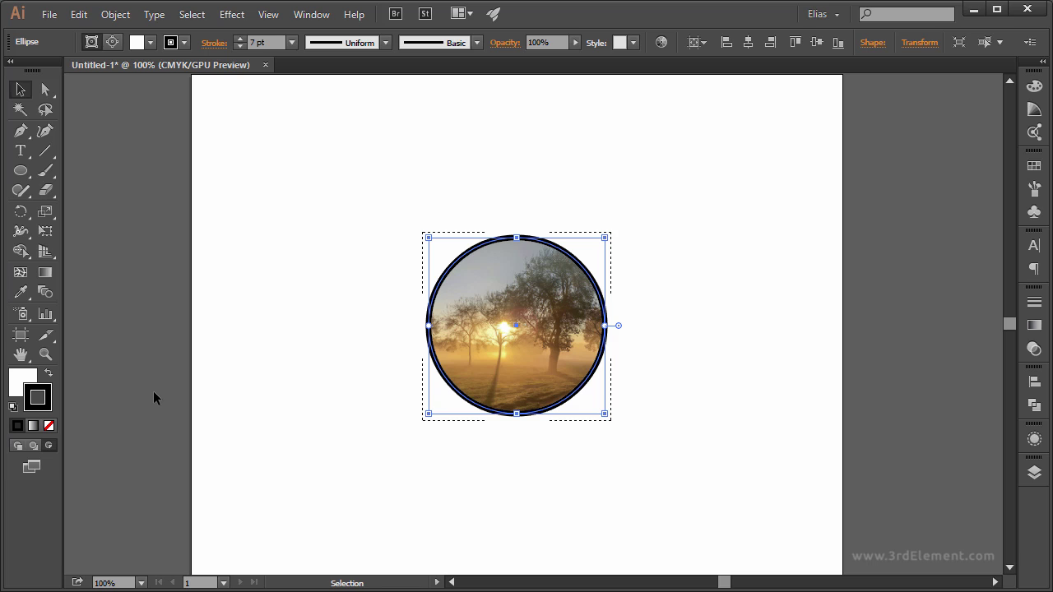
{"action": "key", "text": "ctrl"}
Scale the clipped photo circle up to 522 × 522 pt and deselect it
{"action": "left_click", "coordinate": [305, 334]}
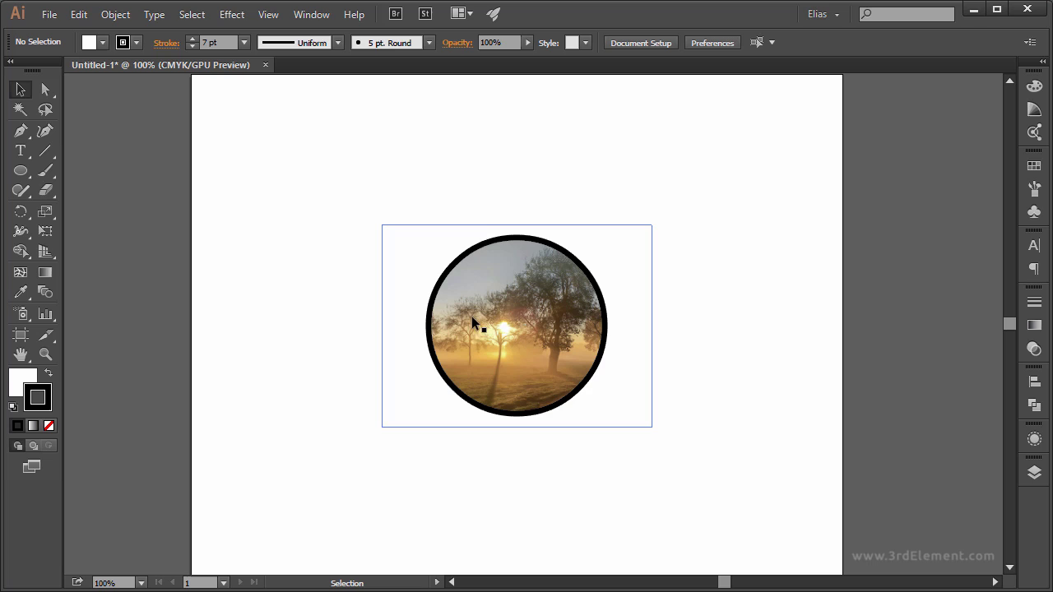
{"action": "left_click", "coordinate": [537, 320]}
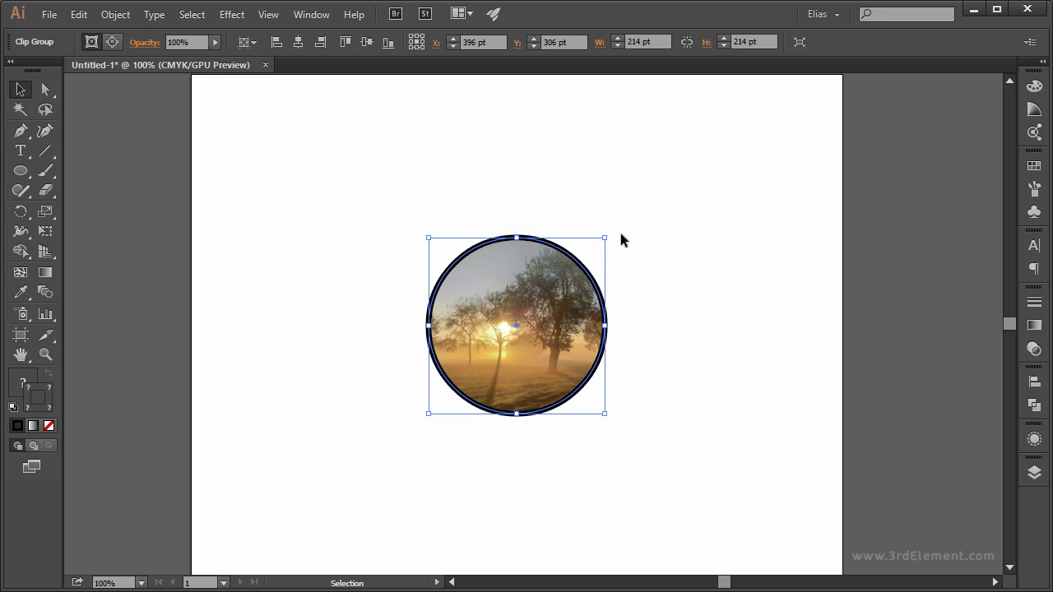
{"action": "mouse_move", "coordinate": [604, 238]}
{"action": "left_mouse_down"}
{"action": "mouse_move", "coordinate": [856, 103]}
{"action": "mouse_move", "coordinate": [732, 111]}
{"action": "left_mouse_up"}
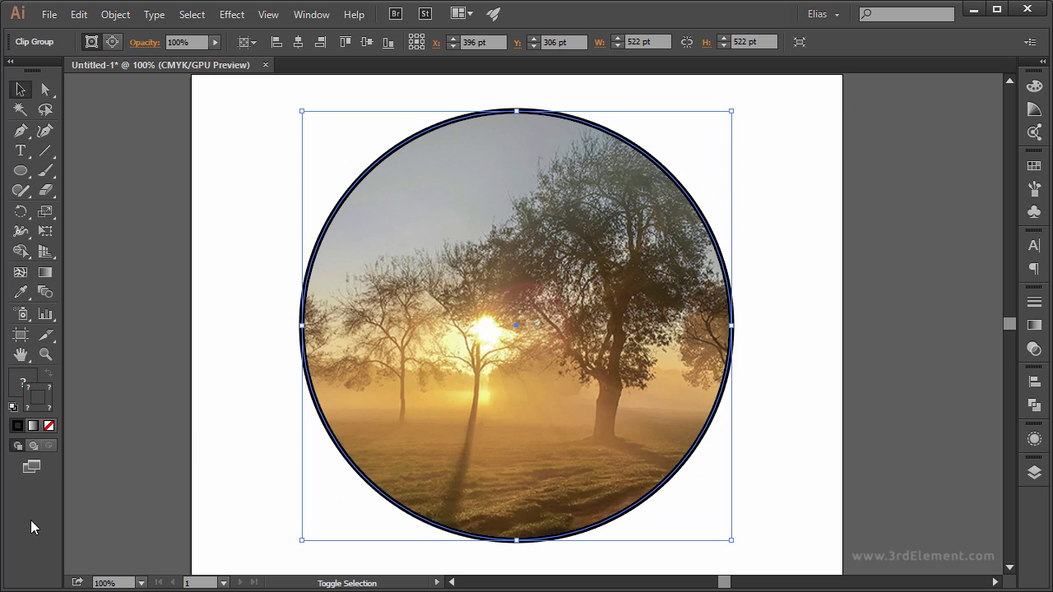
{"action": "left_click", "coordinate": [108, 498]}
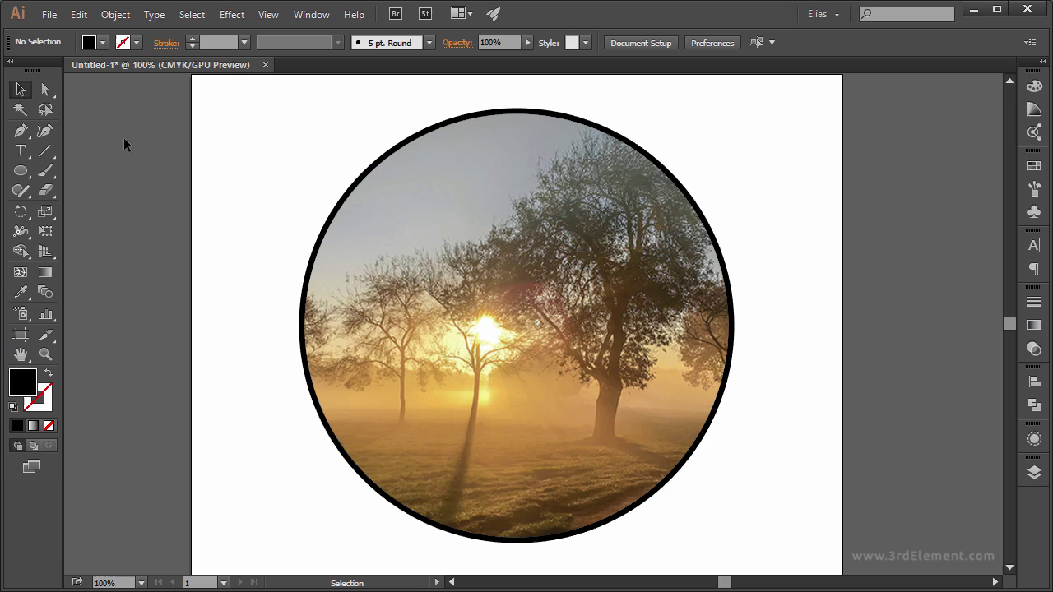
Type MIST, enlarge it, and centre it slightly low across the circle
{"action": "left_click", "coordinate": [23, 152]}
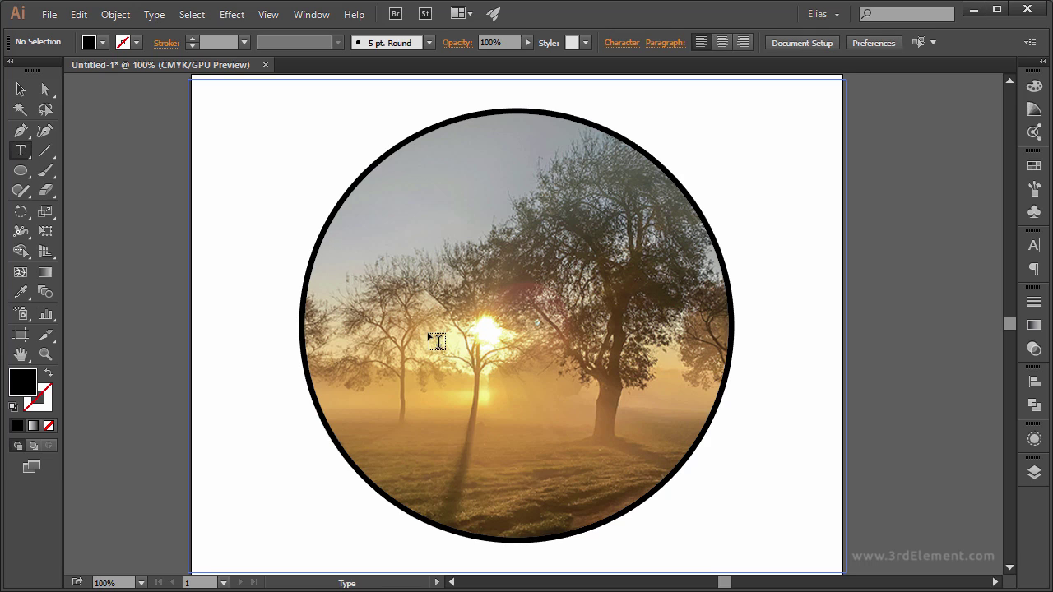
{"action": "type", "text": "MIST"}
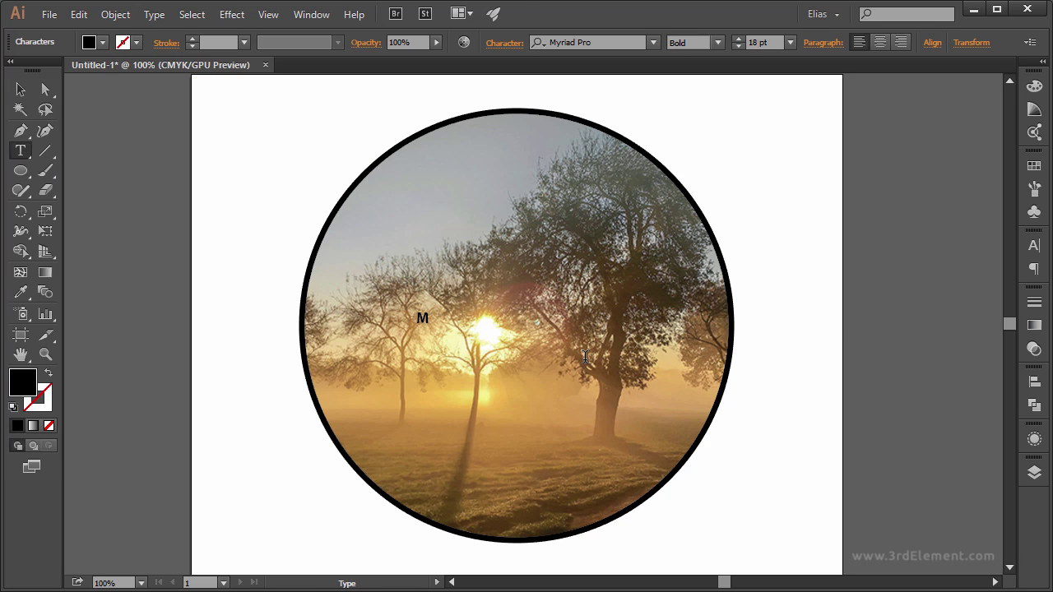
{"action": "left_click", "coordinate": [20, 89]}
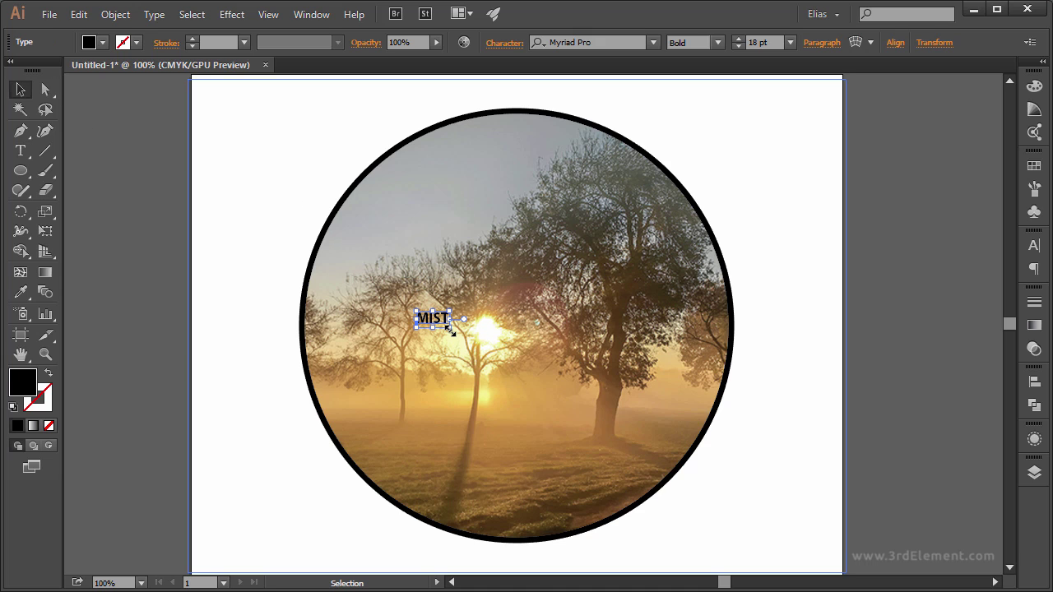
{"action": "left_click_drag", "start_coordinate": [449, 327], "coordinate": [601, 449]}
{"action": "left_click_drag", "start_coordinate": [486, 333], "coordinate": [567, 335]}
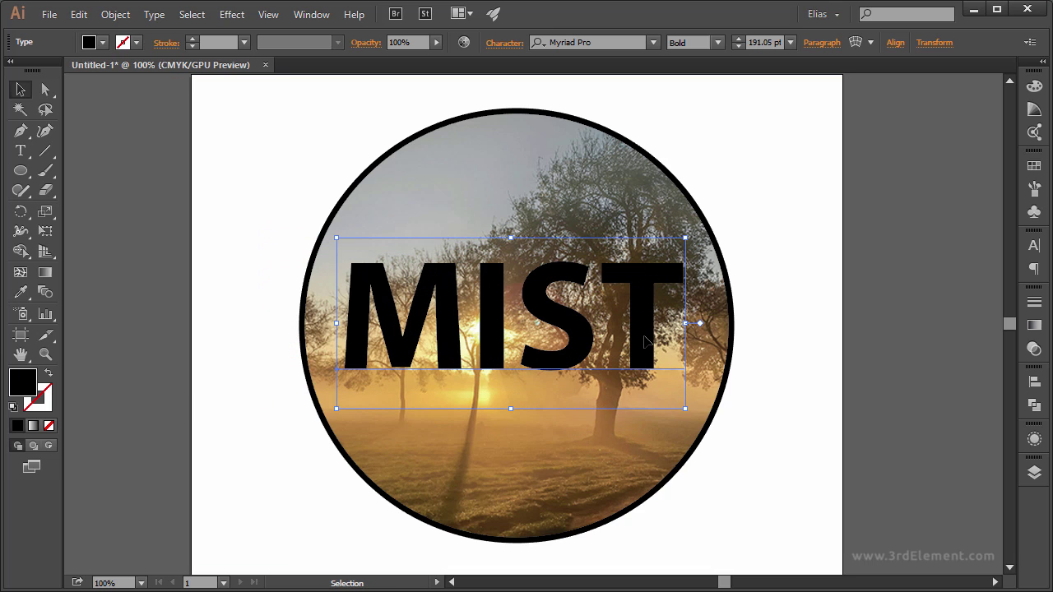
{"action": "left_click_drag", "start_coordinate": [644, 339], "coordinate": [644, 346]}
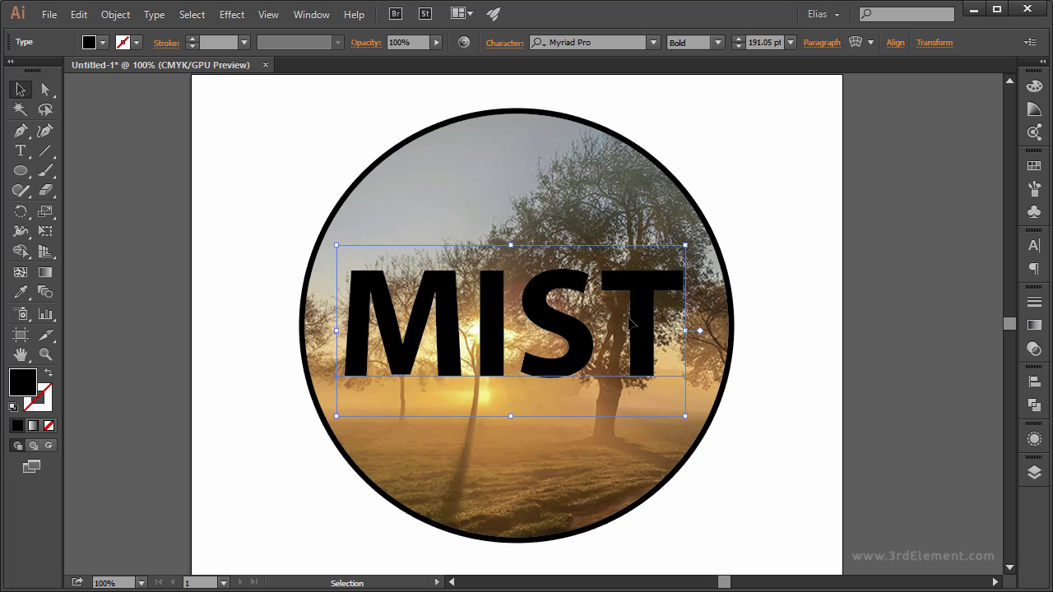
Fill the MIST lettering with white and deselect it
{"action": "left_click", "coordinate": [1034, 86]}
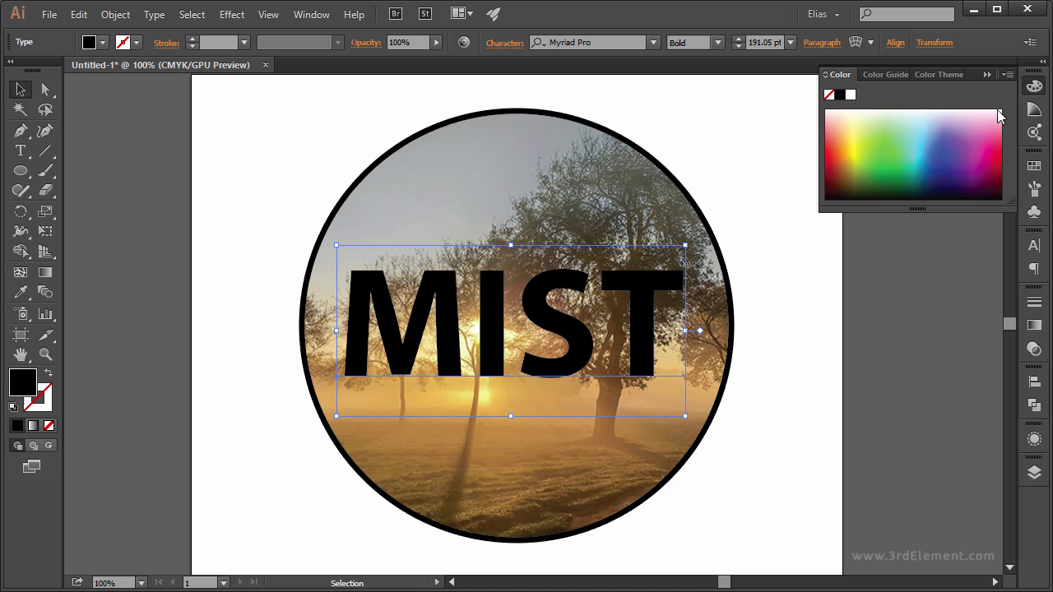
{"action": "left_click", "coordinate": [850, 95]}
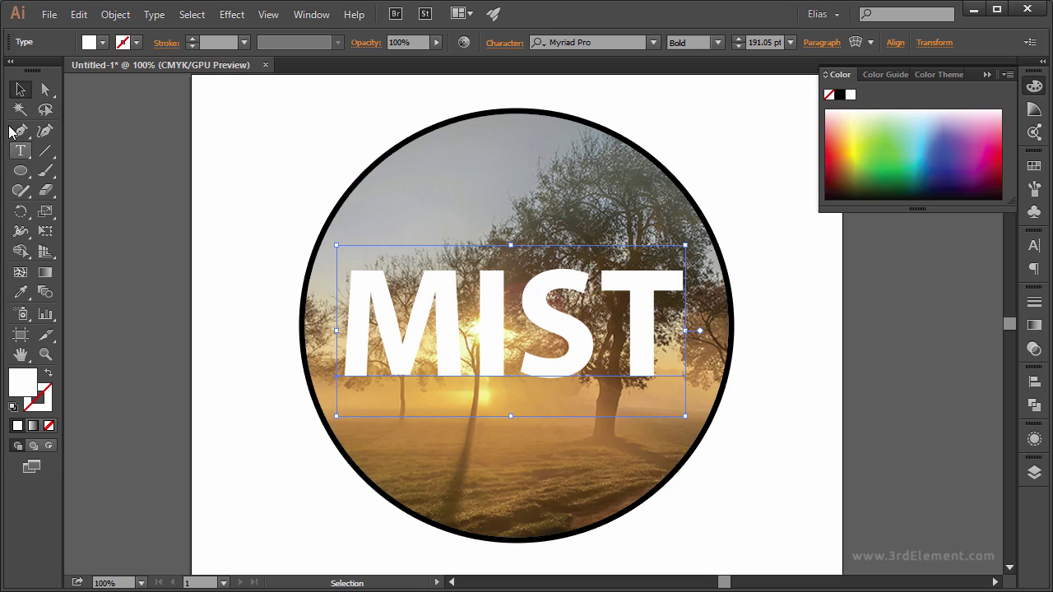
{"action": "left_click", "coordinate": [19, 90]}
{"action": "left_click", "coordinate": [812, 354]}
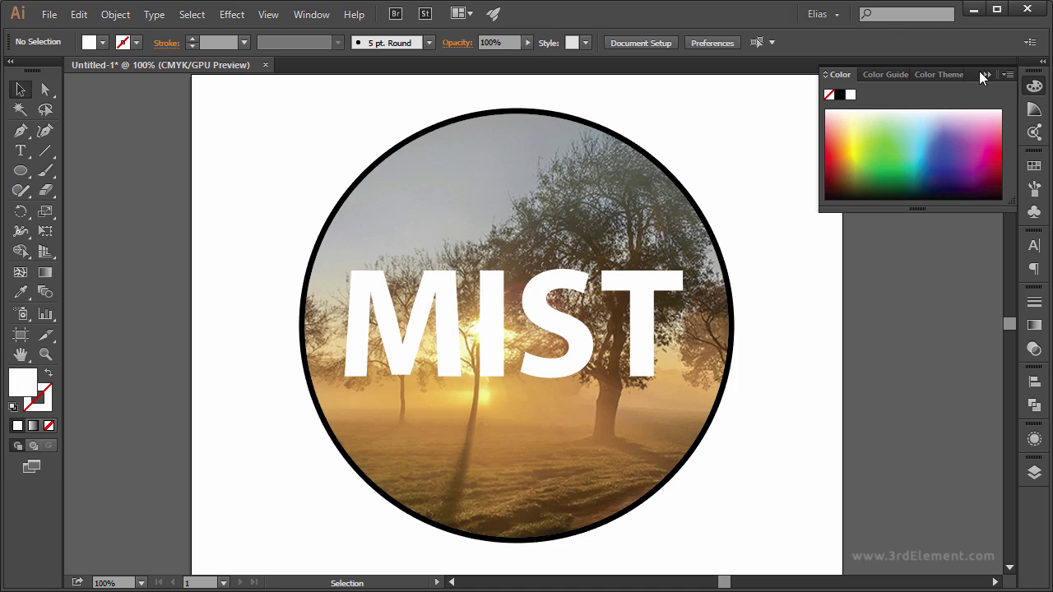
{"action": "left_click", "coordinate": [986, 74]}
Lower the MIST text and move its layer into the clip group above the image
{"action": "left_click_drag", "start_coordinate": [559, 330], "coordinate": [573, 509]}
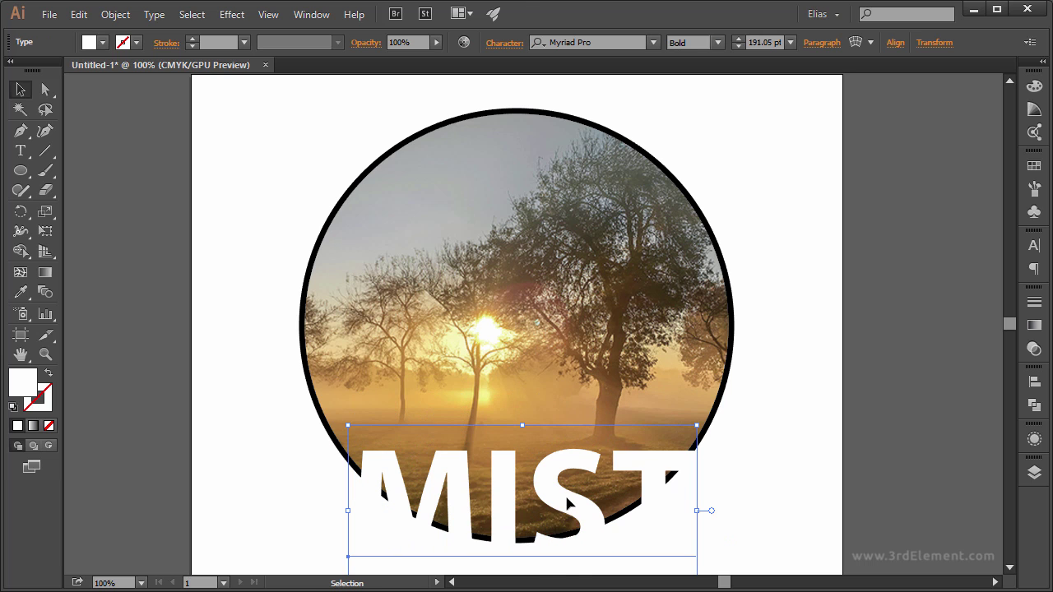
{"action": "left_click", "coordinate": [1034, 473]}
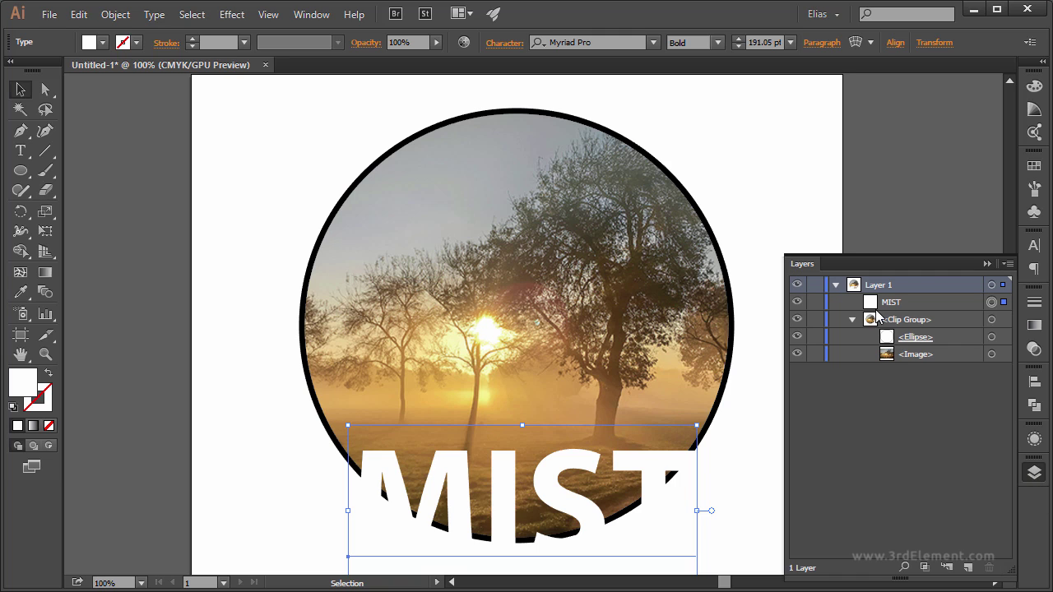
{"action": "left_click", "coordinate": [938, 299]}
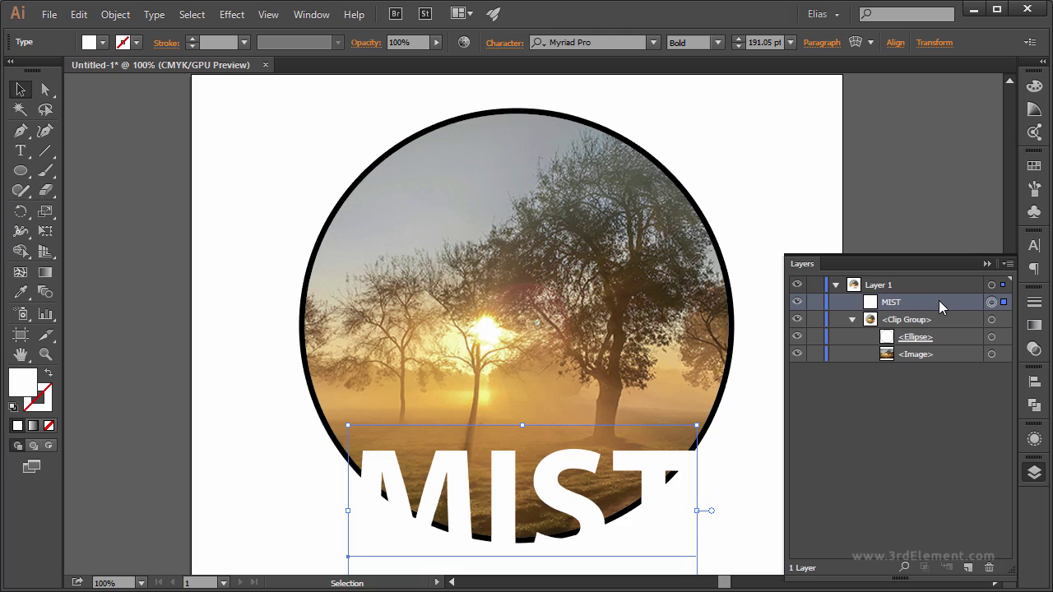
{"action": "left_click_drag", "start_coordinate": [935, 301], "coordinate": [950, 346]}
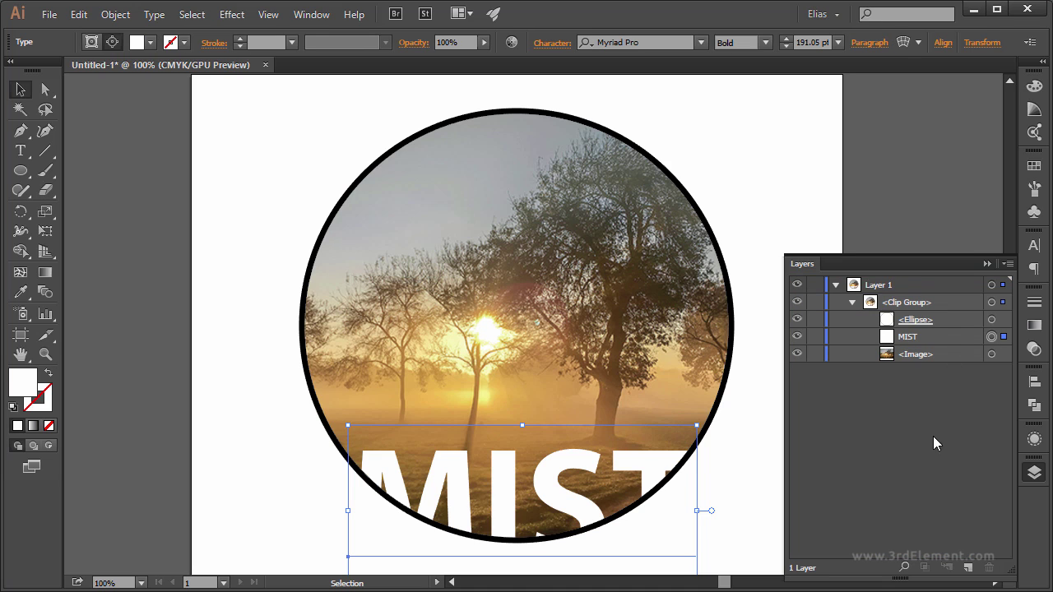
{"action": "left_click", "coordinate": [802, 212]}
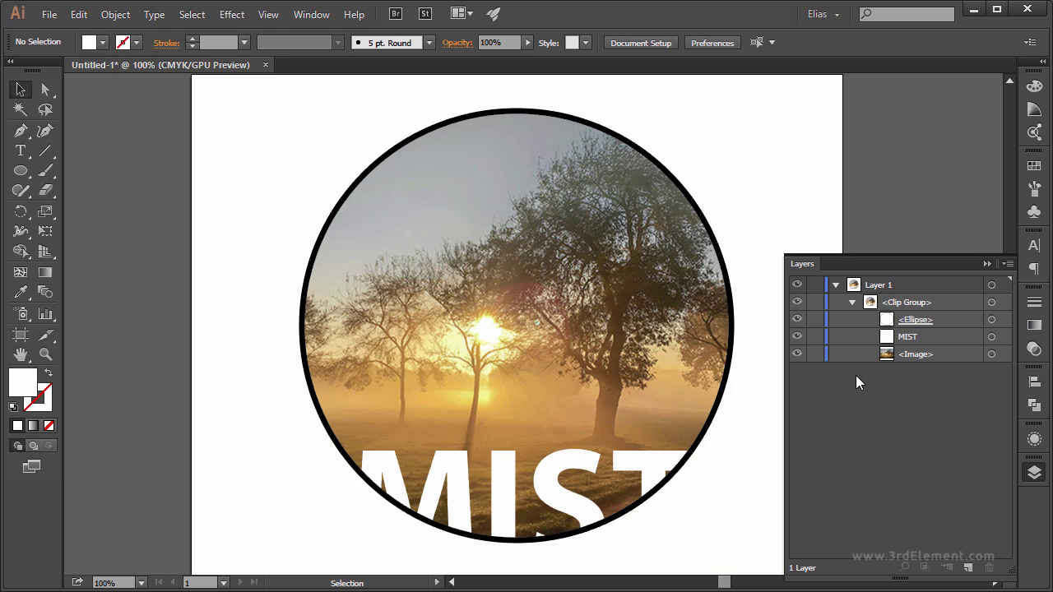
Apply a smooth Zig Zag effect to the circle: 6 ridges per segment, 8 pt size
{"action": "left_click", "coordinate": [992, 322]}
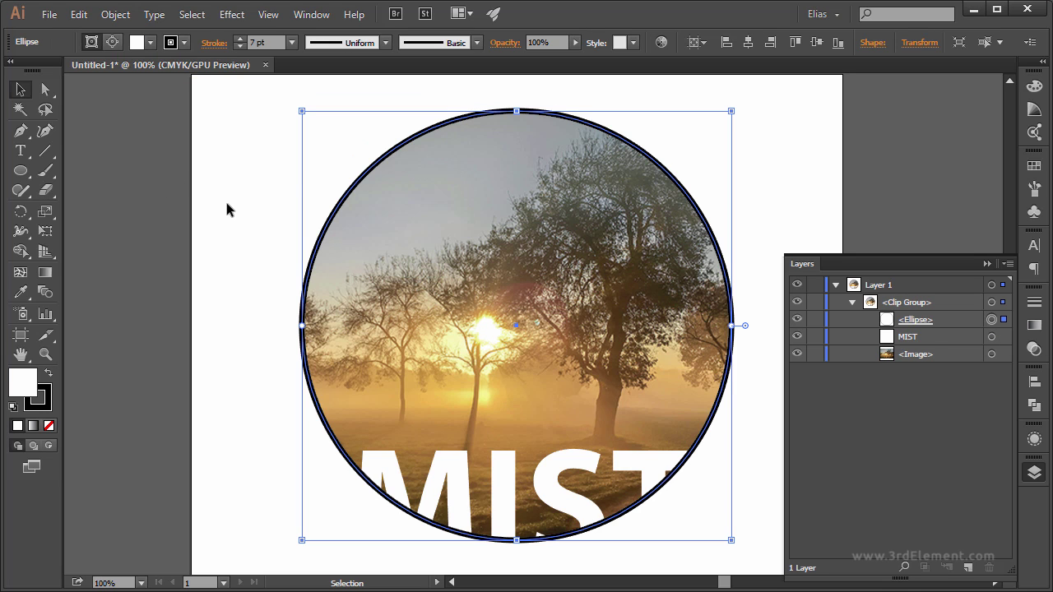
{"action": "left_click", "coordinate": [233, 17]}
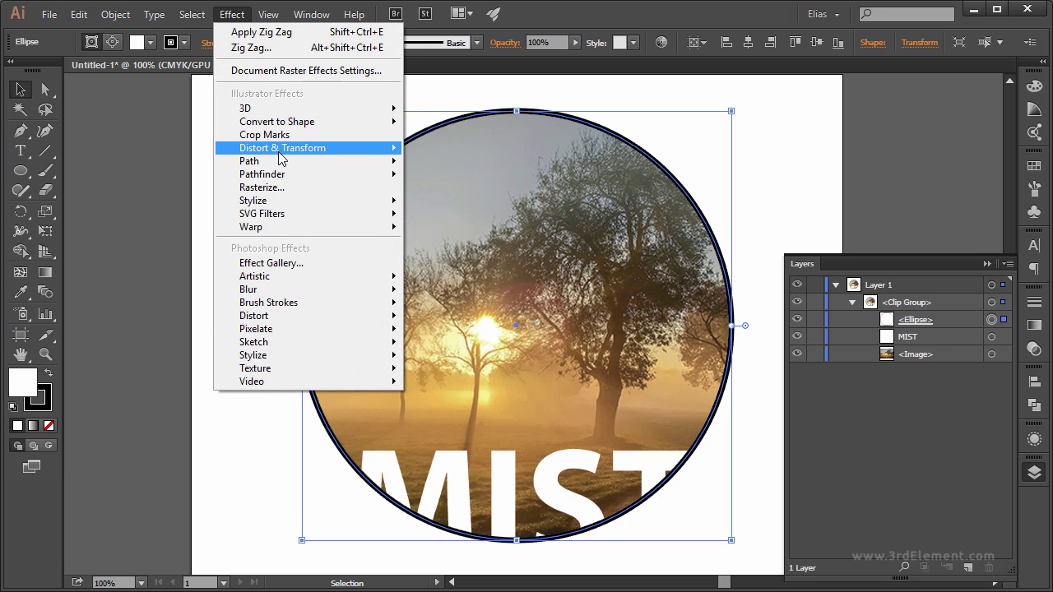
{"action": "mouse_move", "coordinate": [282, 157]}
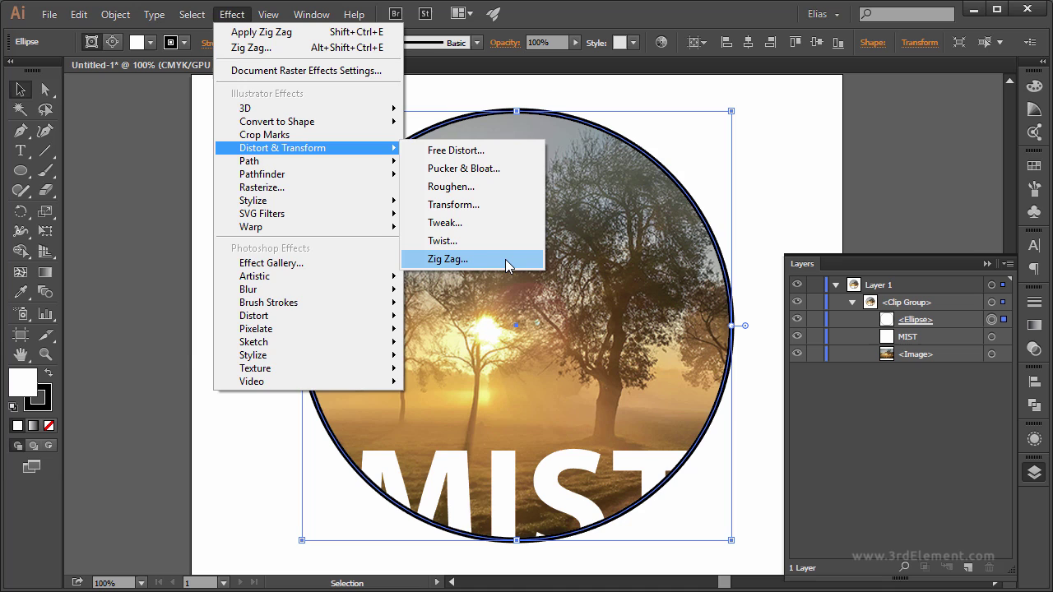
{"action": "left_click", "coordinate": [507, 266]}
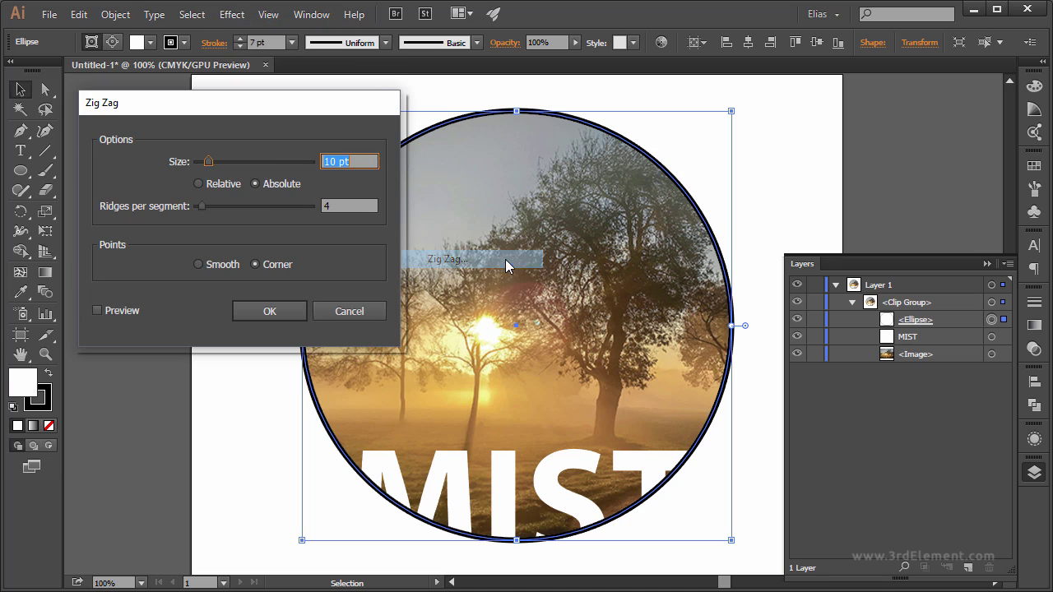
{"action": "left_click", "coordinate": [115, 311]}
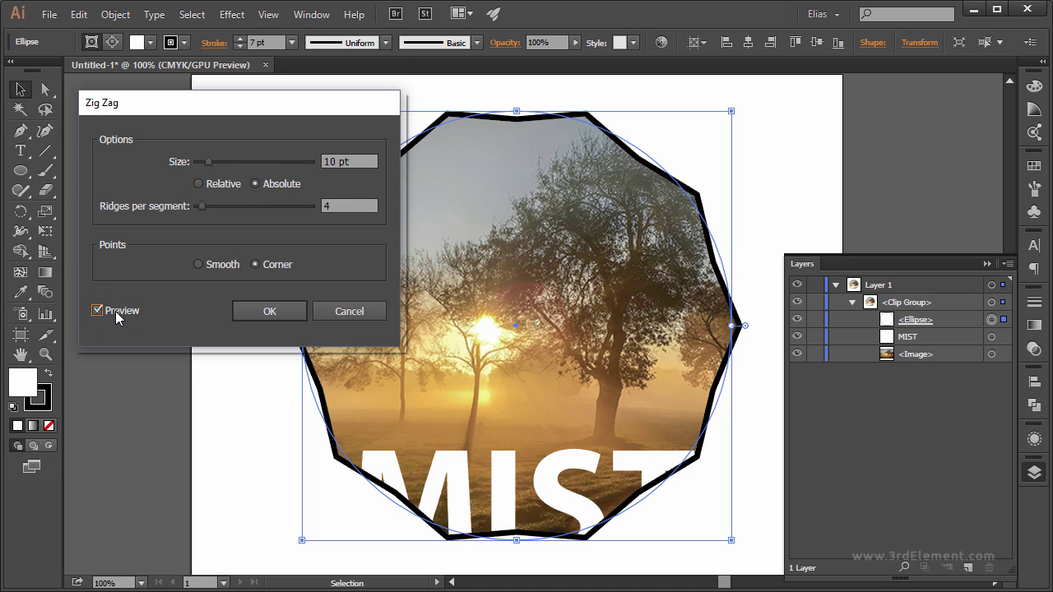
{"action": "left_click", "coordinate": [214, 266]}
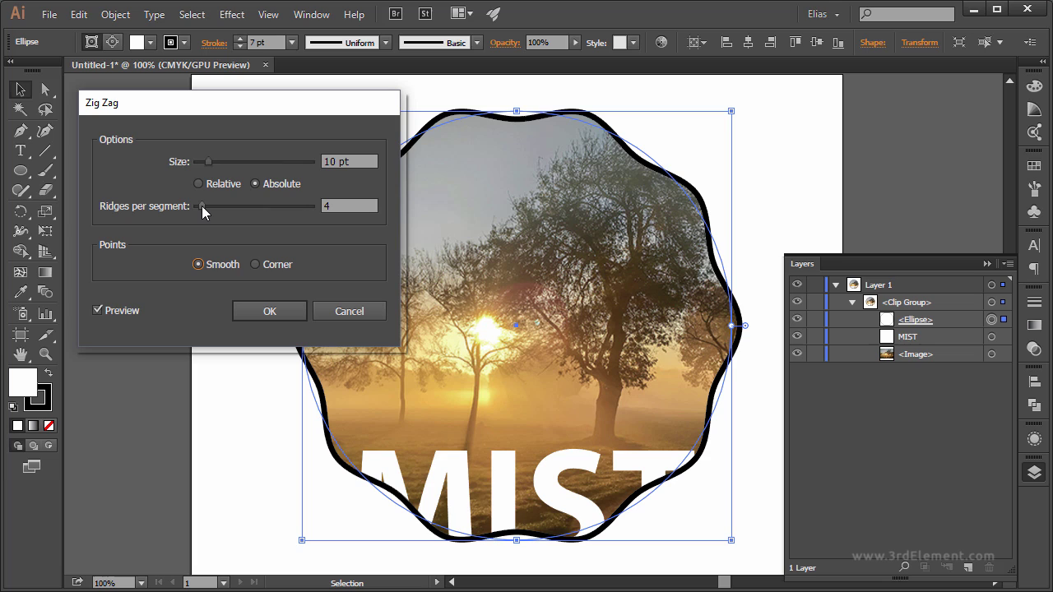
{"action": "left_click_drag", "start_coordinate": [201, 205], "coordinate": [204, 204]}
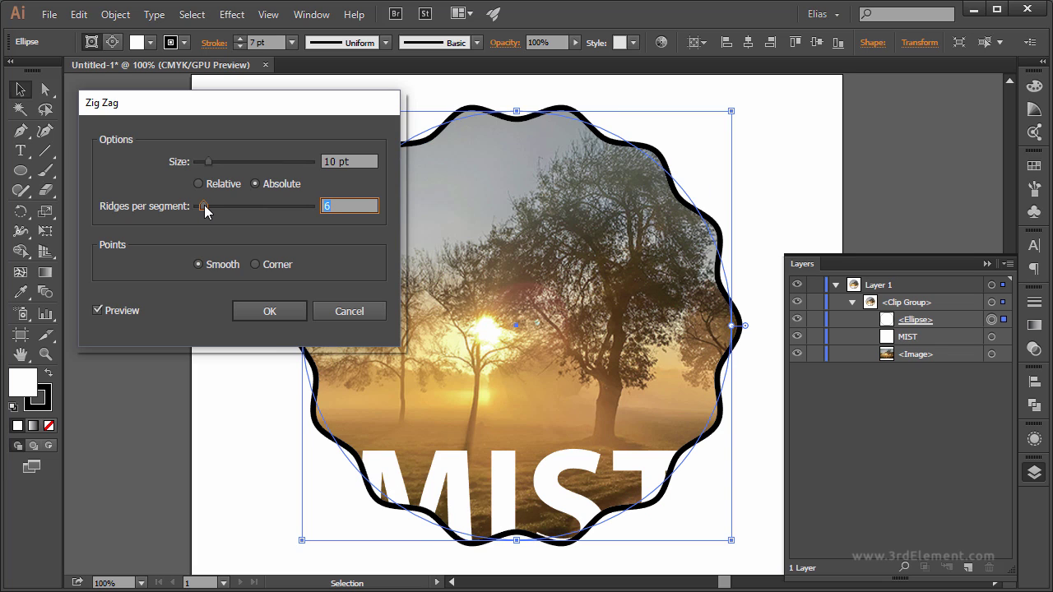
{"action": "left_click_drag", "start_coordinate": [208, 163], "coordinate": [206, 163]}
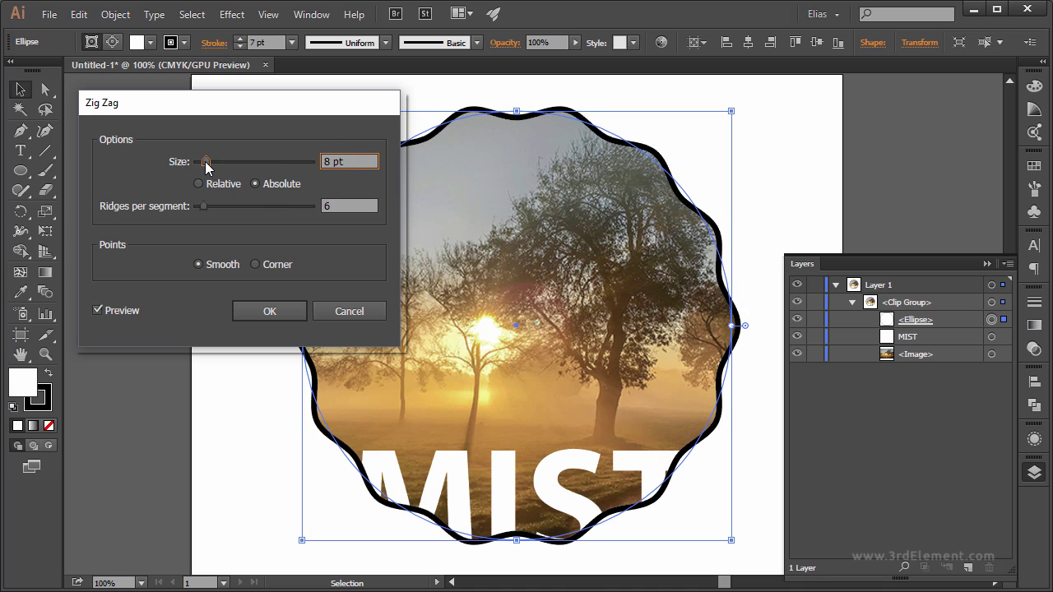
{"action": "left_click", "coordinate": [296, 311]}
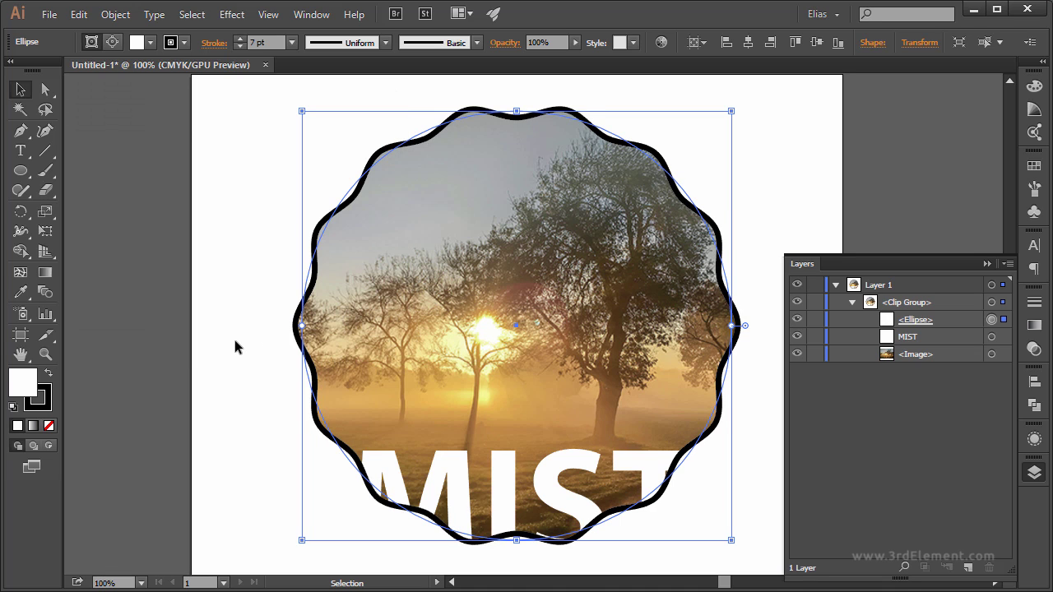
{"action": "left_click", "coordinate": [235, 346]}
{"action": "left_click", "coordinate": [323, 321]}
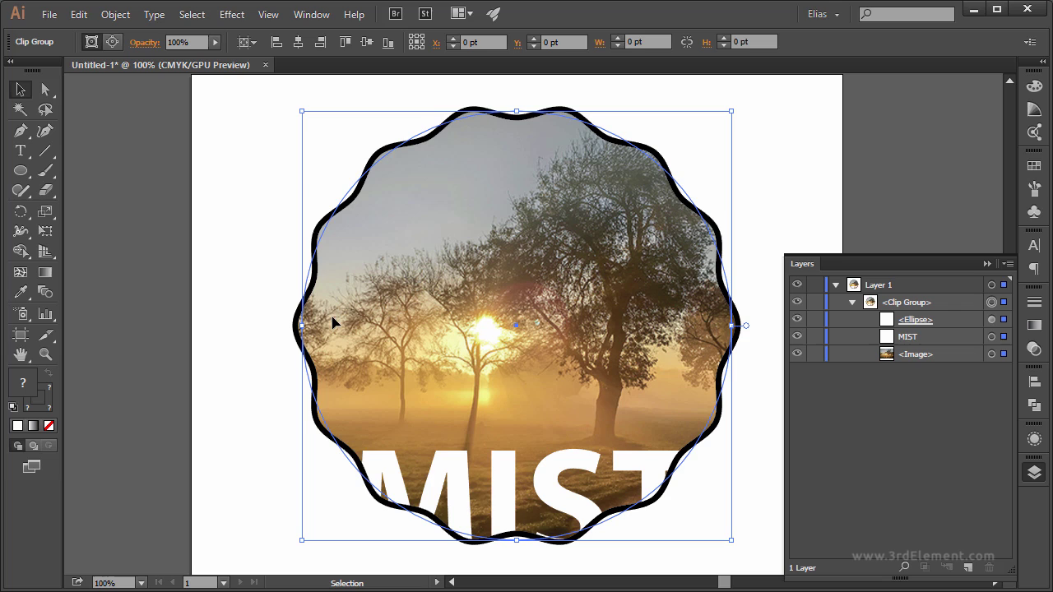
Target the Ellipse inside the clip group in the Layers panel
{"action": "left_click", "coordinate": [983, 262]}
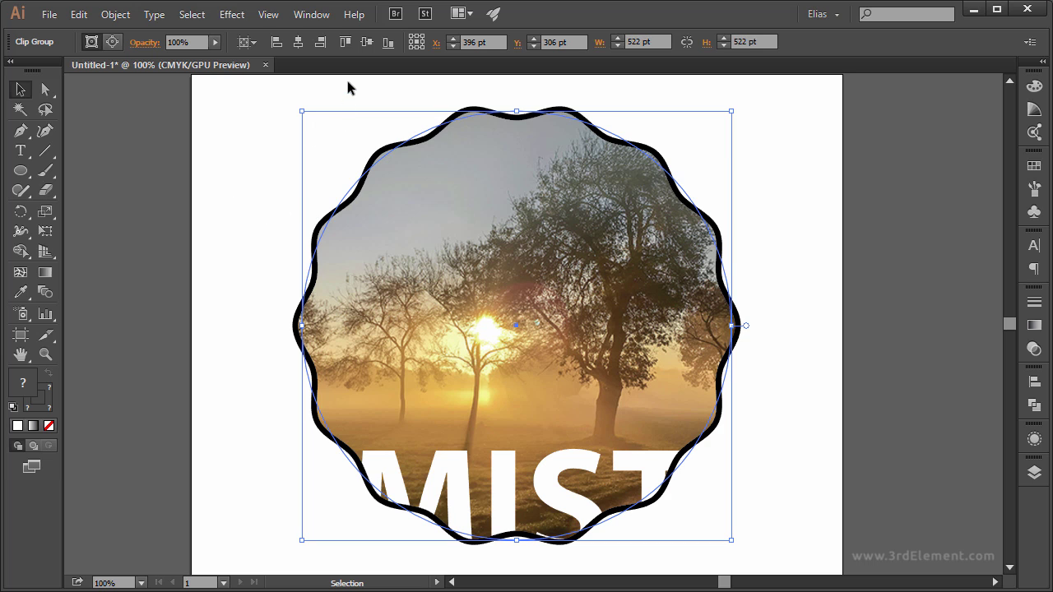
{"action": "left_click", "coordinate": [311, 15]}
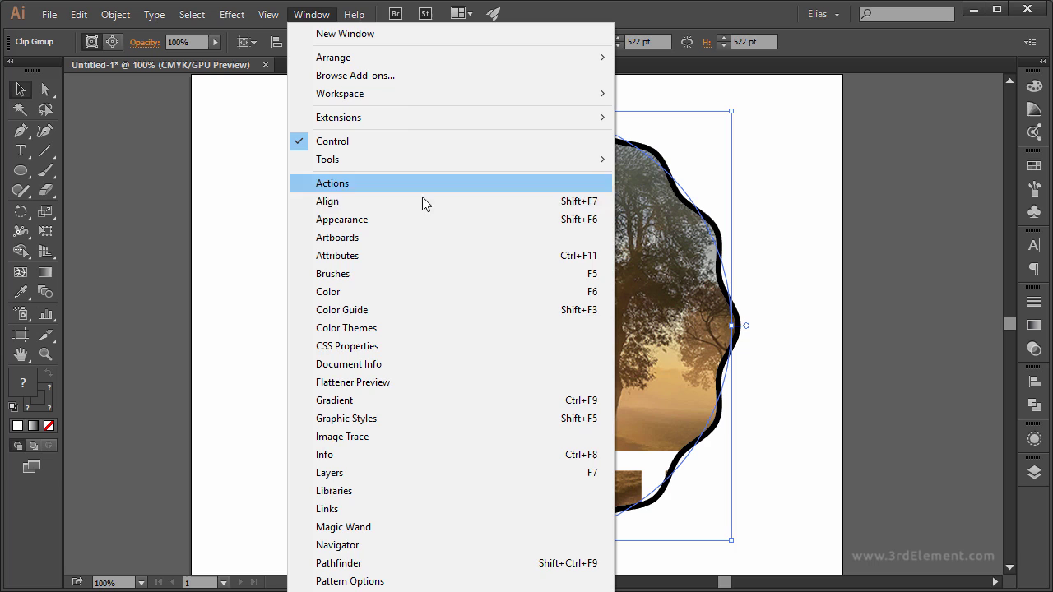
{"action": "left_click", "coordinate": [428, 217]}
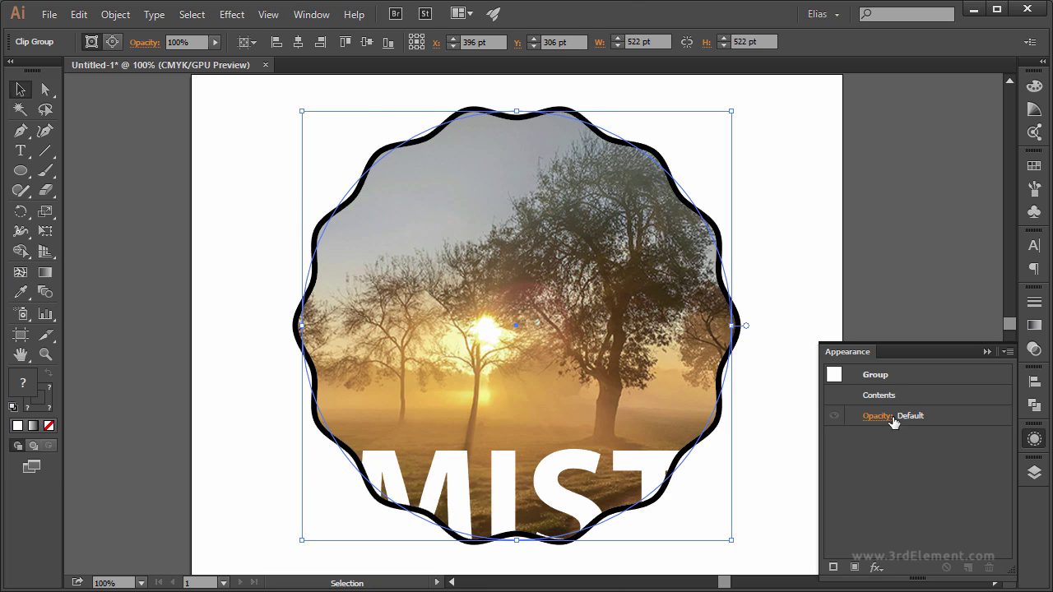
{"action": "left_click", "coordinate": [988, 352]}
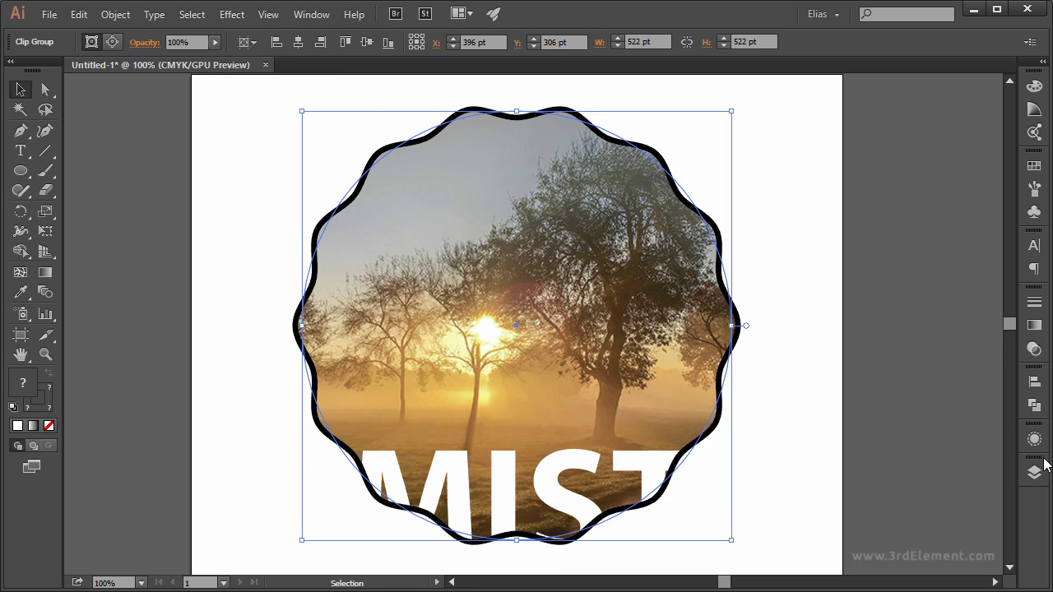
{"action": "left_click", "coordinate": [1034, 473]}
{"action": "left_click", "coordinate": [991, 319]}
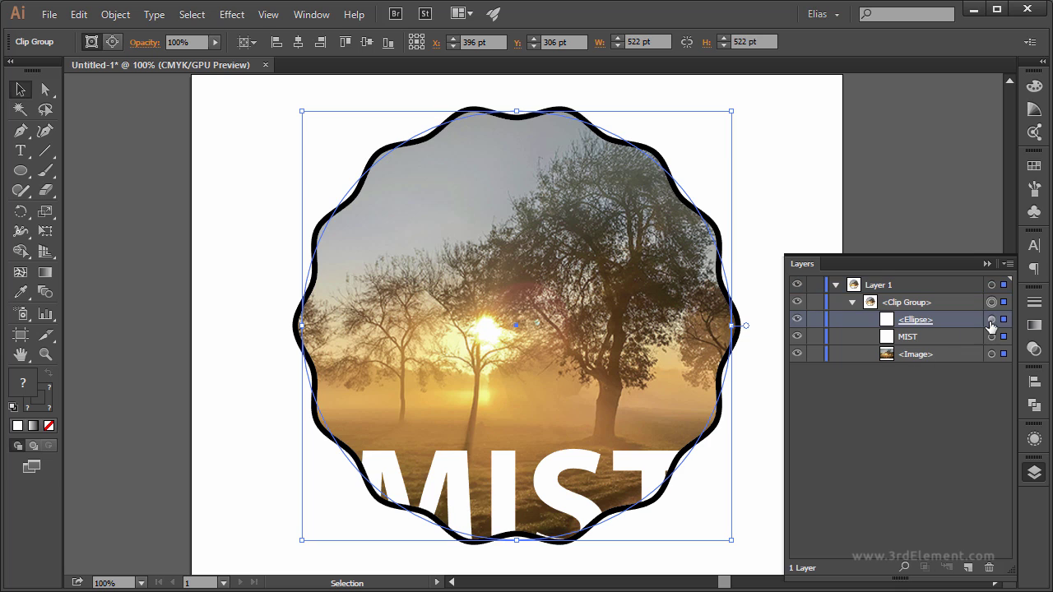
In the ellipse's Appearance panel, compare the Zig Zag effect on and off, then delete it
{"action": "left_click", "coordinate": [311, 15]}
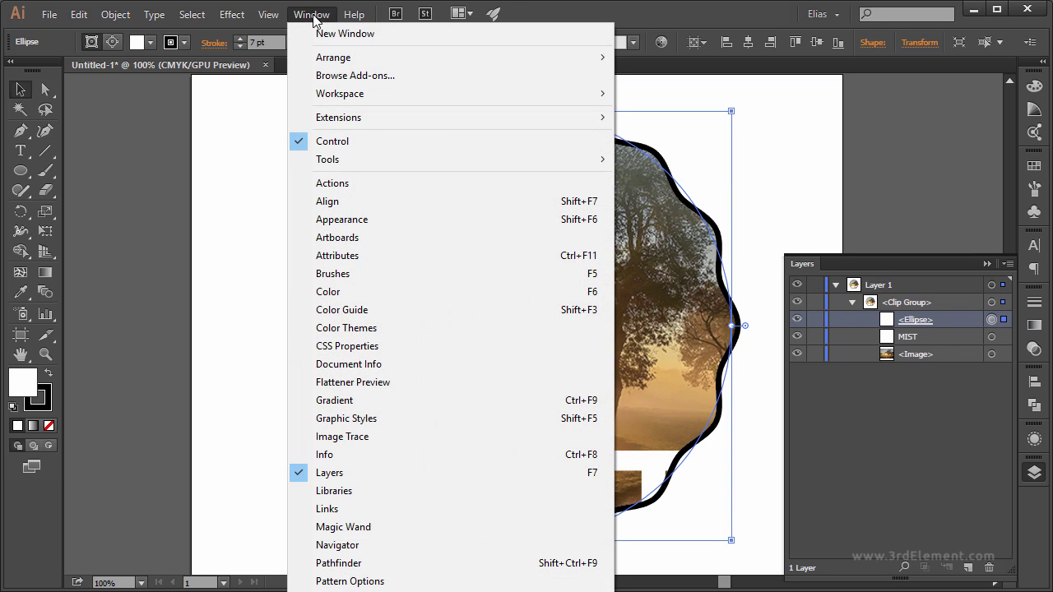
{"action": "left_click", "coordinate": [409, 219]}
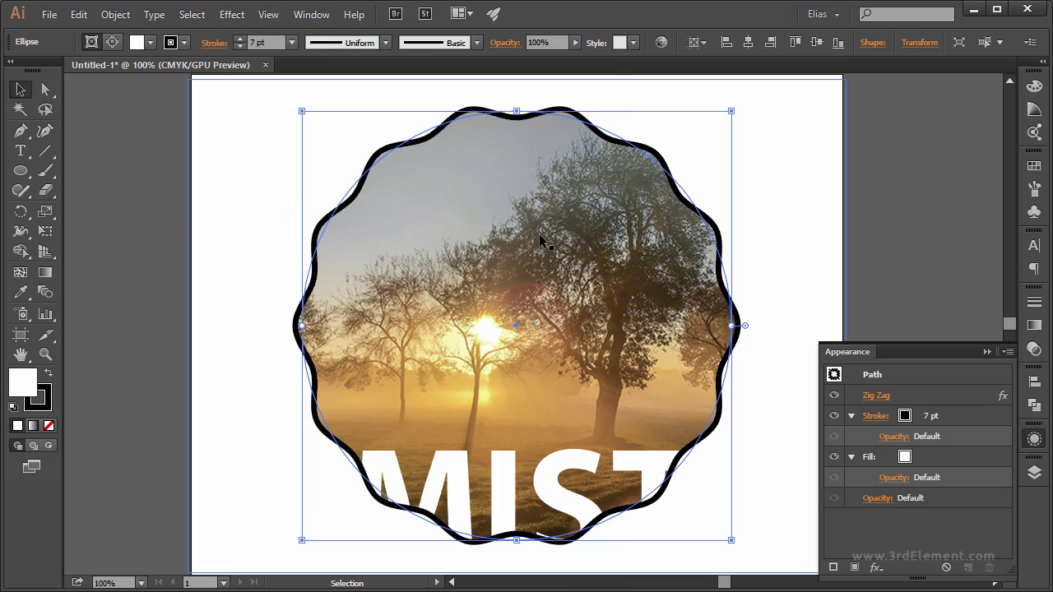
{"action": "left_click", "coordinate": [852, 416]}
{"action": "left_click", "coordinate": [851, 436]}
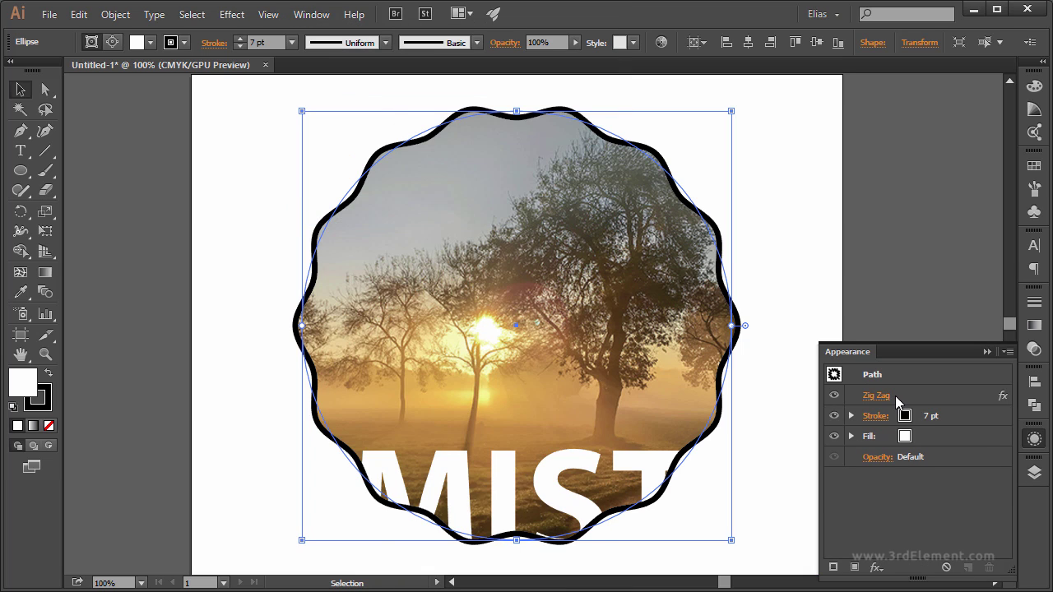
{"action": "left_click", "coordinate": [833, 399]}
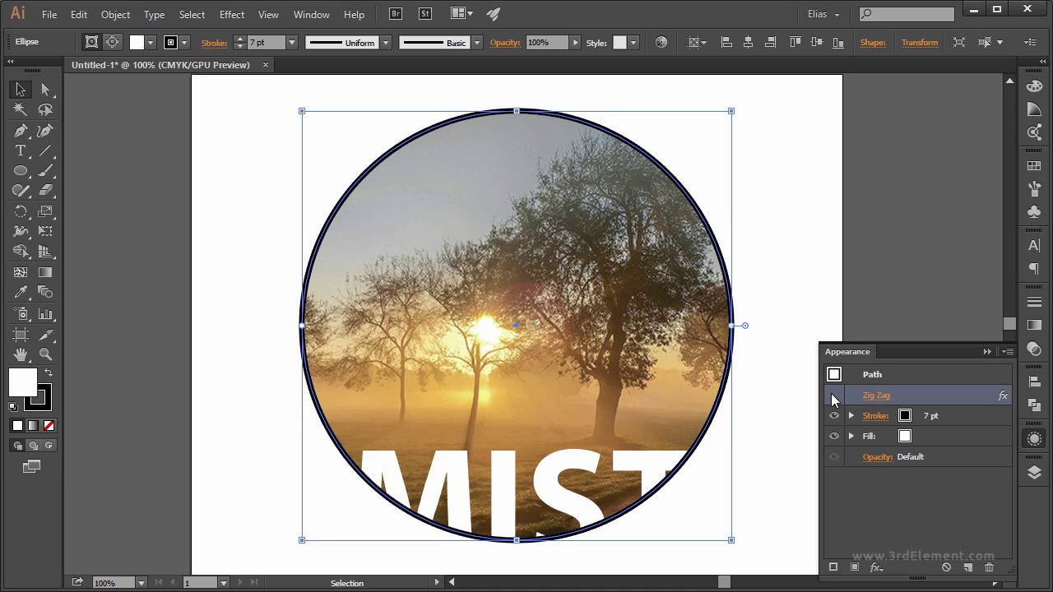
{"action": "left_click", "coordinate": [834, 398]}
{"action": "left_click", "coordinate": [833, 398]}
{"action": "left_click", "coordinate": [832, 397]}
{"action": "left_click_drag", "start_coordinate": [958, 398], "coordinate": [990, 568]}
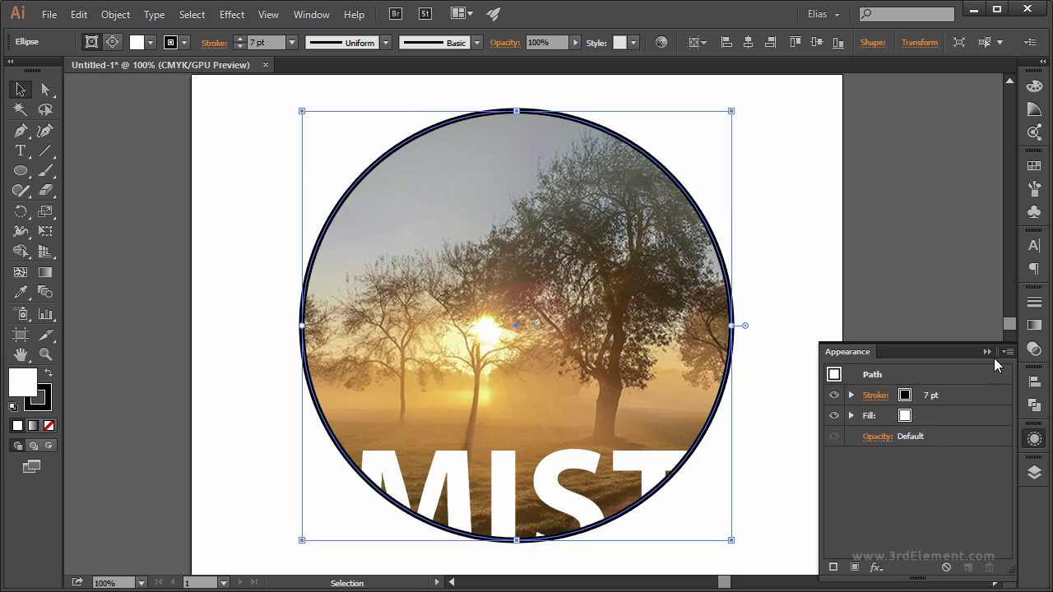
{"action": "left_click", "coordinate": [989, 351]}
{"action": "left_click", "coordinate": [917, 344]}
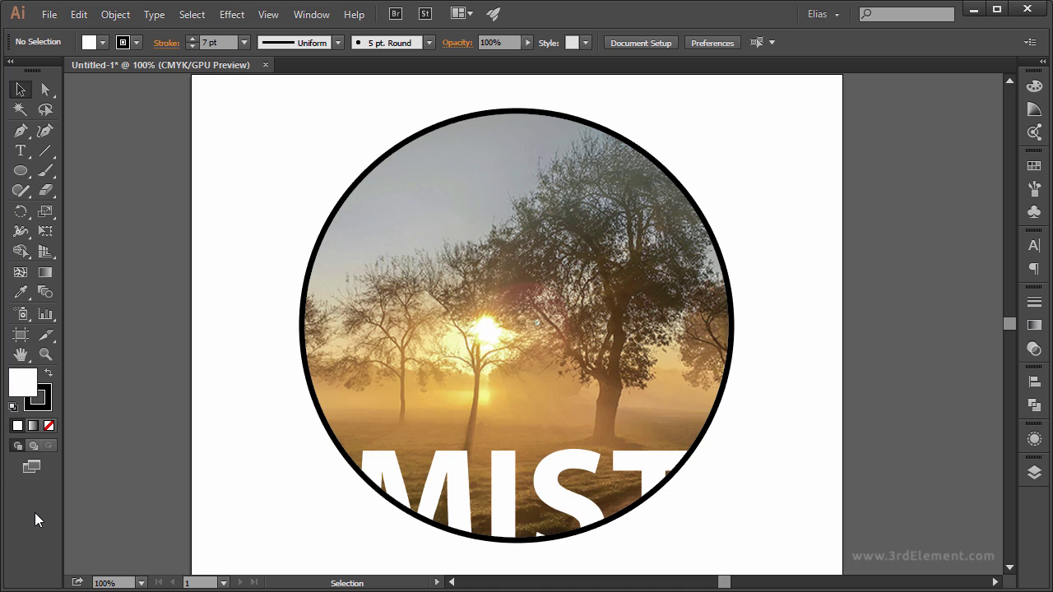
Release the circular clipping mask on the photo group and select the white circle
{"action": "mouse_move", "coordinate": [276, 159]}
{"action": "left_mouse_down"}
{"action": "mouse_move", "coordinate": [283, 189]}
{"action": "mouse_move", "coordinate": [674, 485]}
{"action": "left_mouse_up"}
{"action": "left_click_drag", "start_coordinate": [721, 525], "coordinate": [721, 526]}
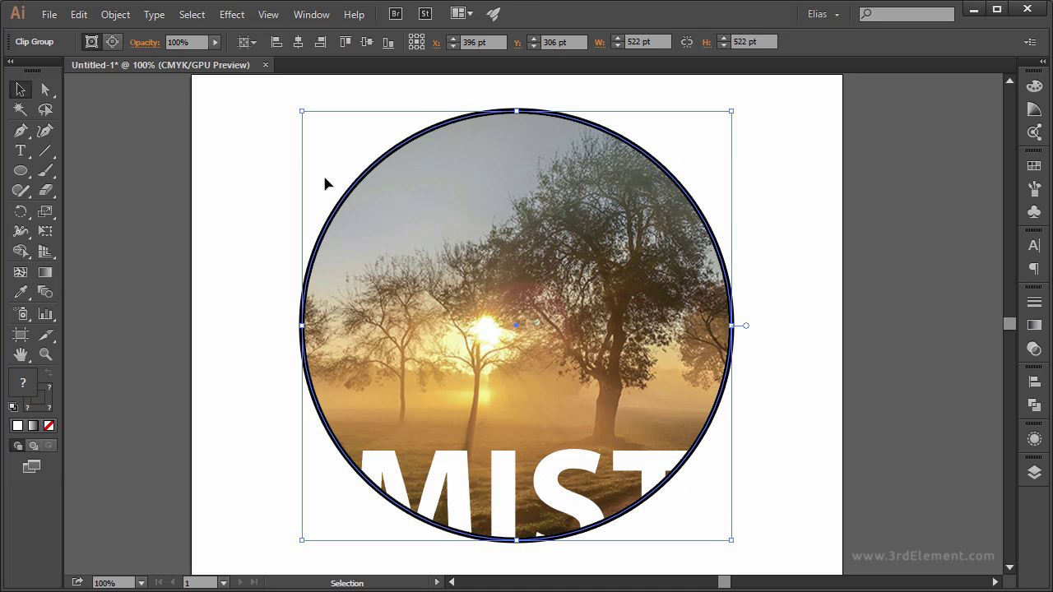
{"action": "left_click", "coordinate": [128, 14]}
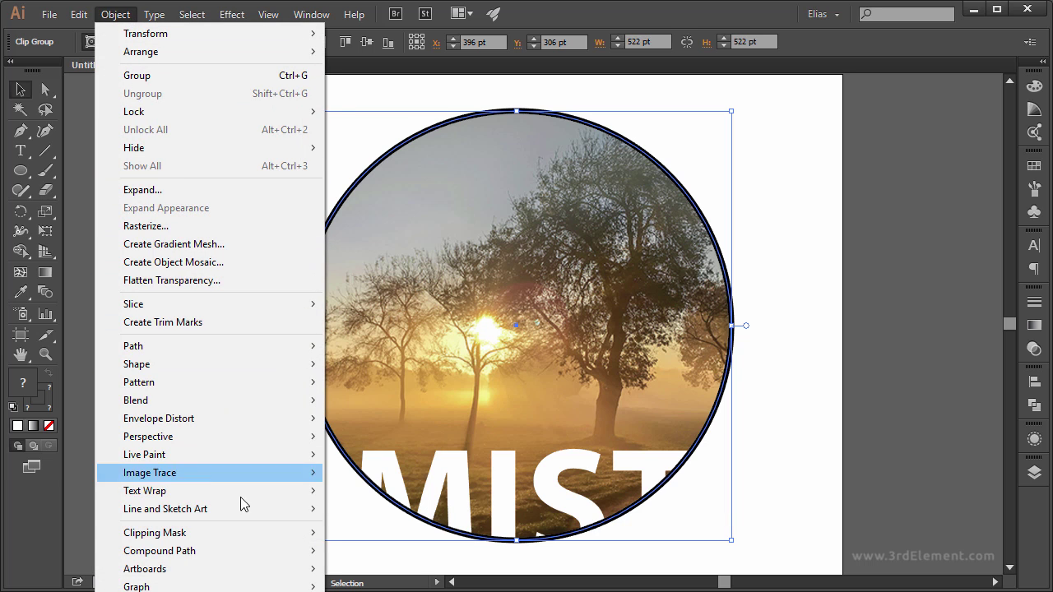
{"action": "mouse_move", "coordinate": [252, 532]}
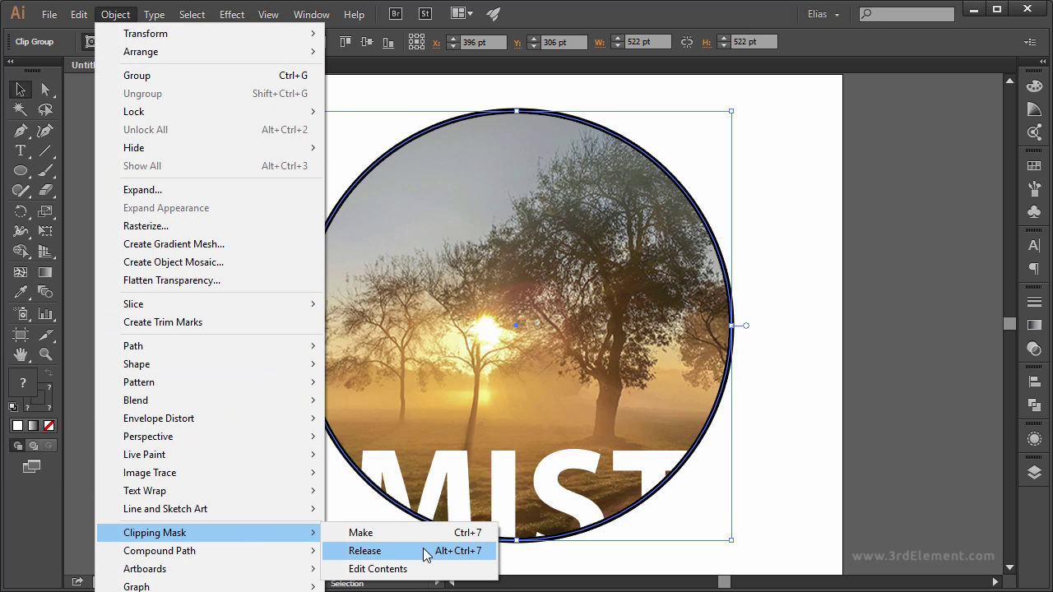
{"action": "left_click", "coordinate": [364, 550]}
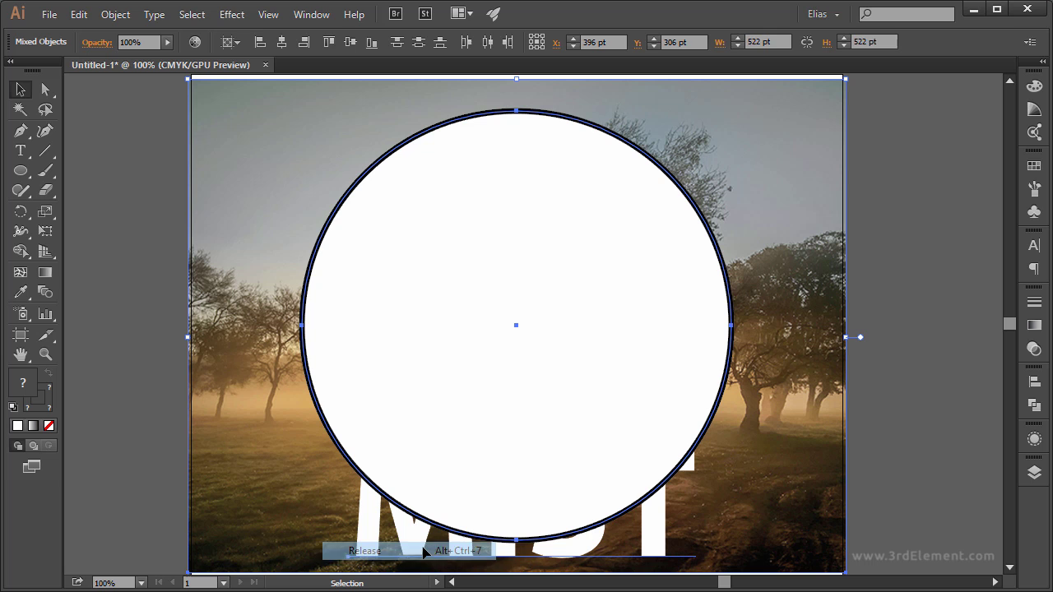
{"action": "left_click", "coordinate": [164, 280]}
{"action": "left_click", "coordinate": [395, 287]}
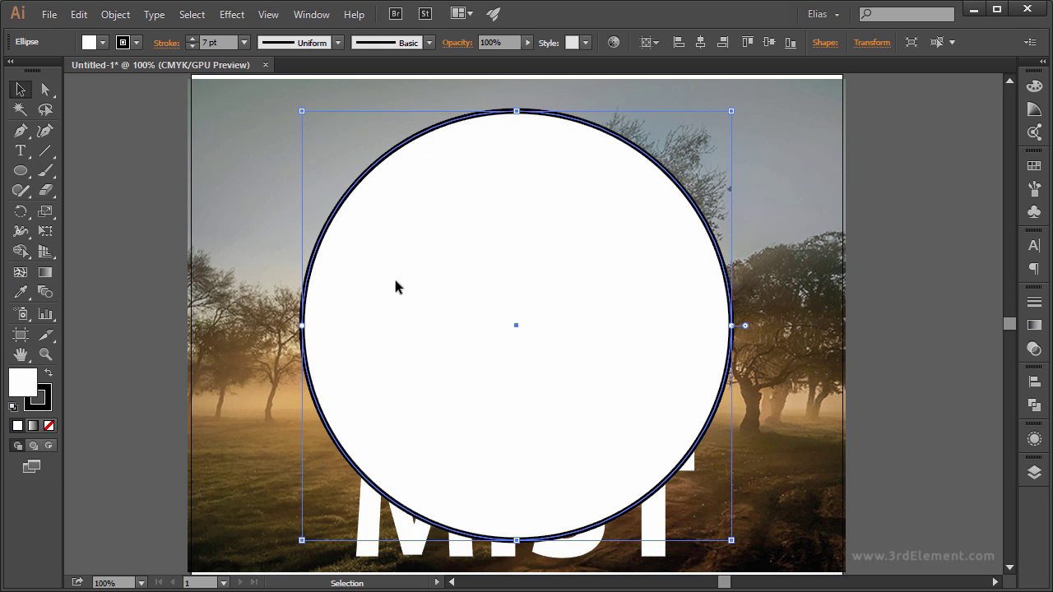
Delete the white circle, then move the MIST text to the photo's centre and enlarge it
{"action": "key", "text": "Delete"}
{"action": "left_click", "coordinate": [501, 495]}
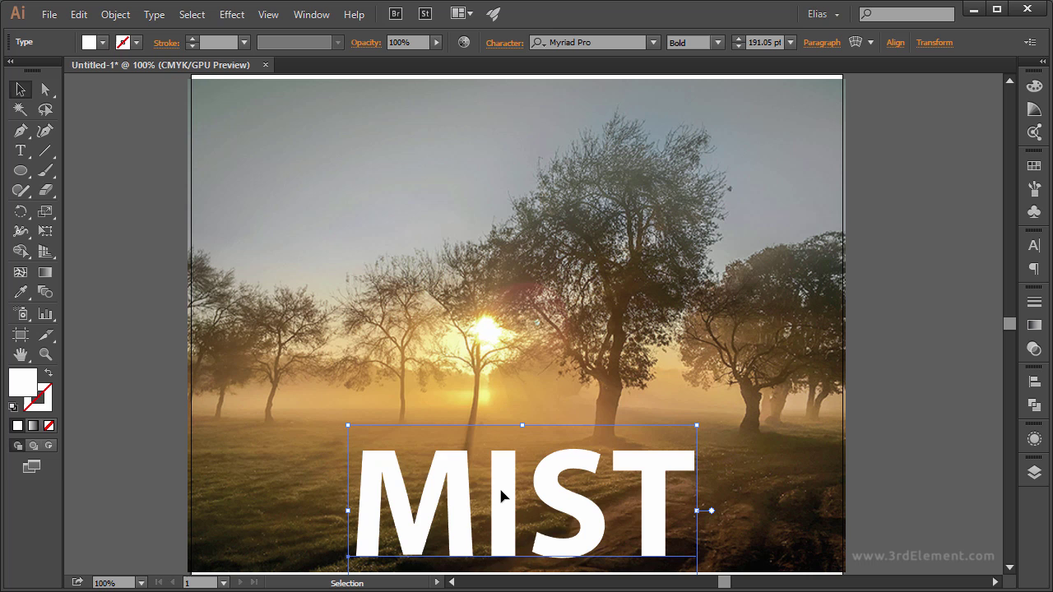
{"action": "mouse_move", "coordinate": [501, 494]}
{"action": "left_mouse_down"}
{"action": "mouse_move", "coordinate": [482, 305]}
{"action": "mouse_move", "coordinate": [484, 317]}
{"action": "left_mouse_up"}
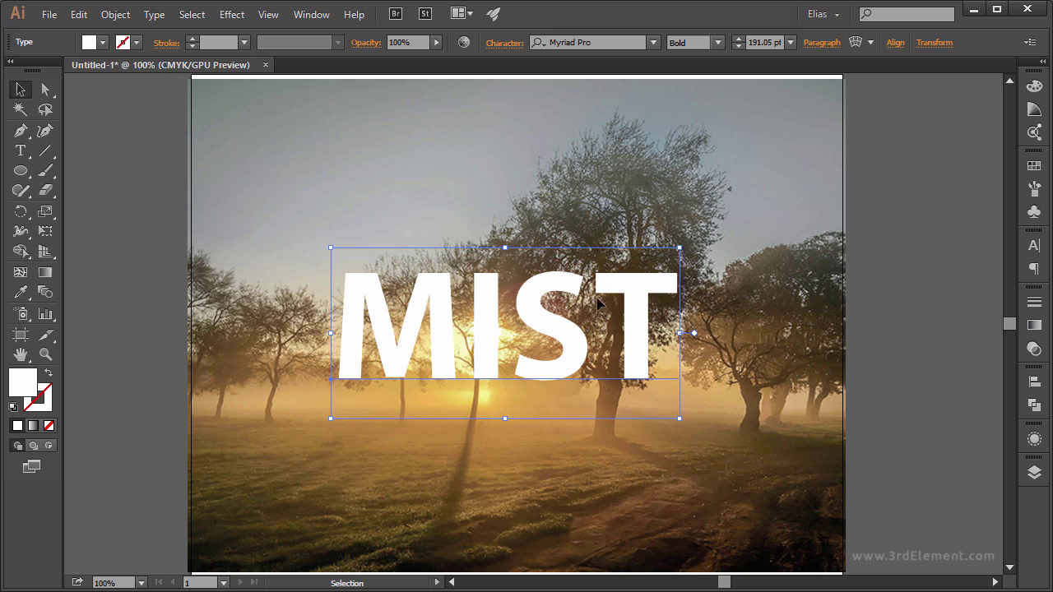
{"action": "mouse_move", "coordinate": [679, 247]}
{"action": "left_mouse_down"}
{"action": "mouse_move", "coordinate": [736, 220]}
{"action": "mouse_move", "coordinate": [728, 224]}
{"action": "left_mouse_up"}
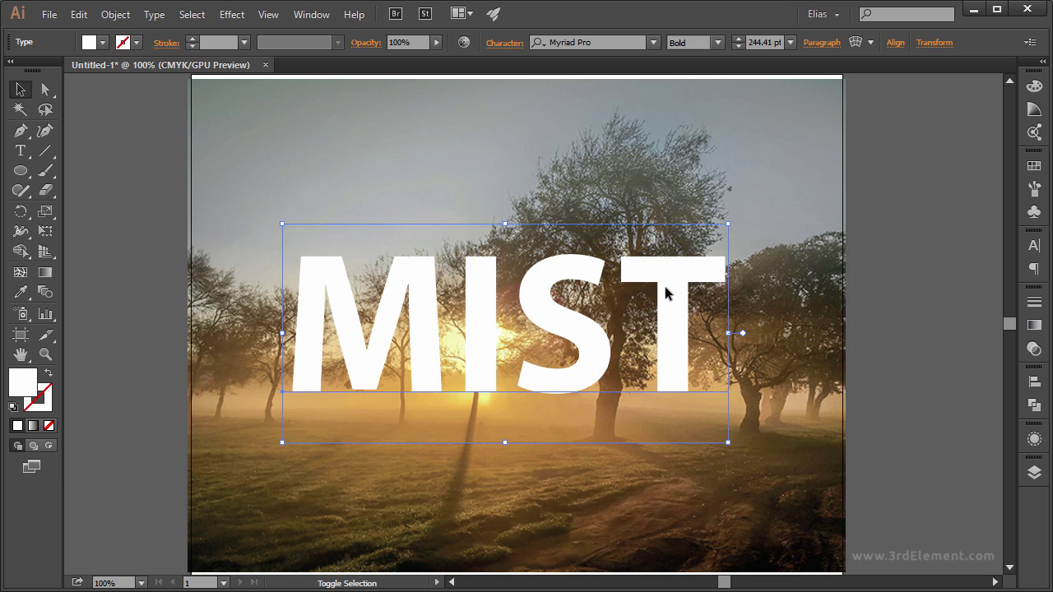
{"action": "left_click_drag", "start_coordinate": [583, 333], "coordinate": [586, 341]}
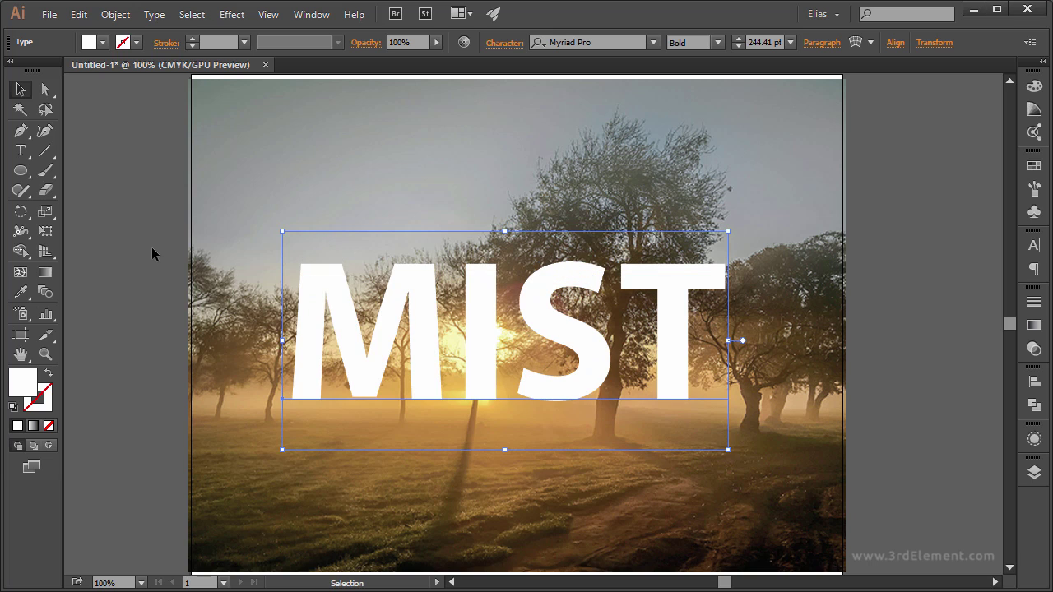
Centre the photo and MIST text on each other, then on the artboard both ways
{"action": "left_click_drag", "start_coordinate": [177, 264], "coordinate": [400, 395]}
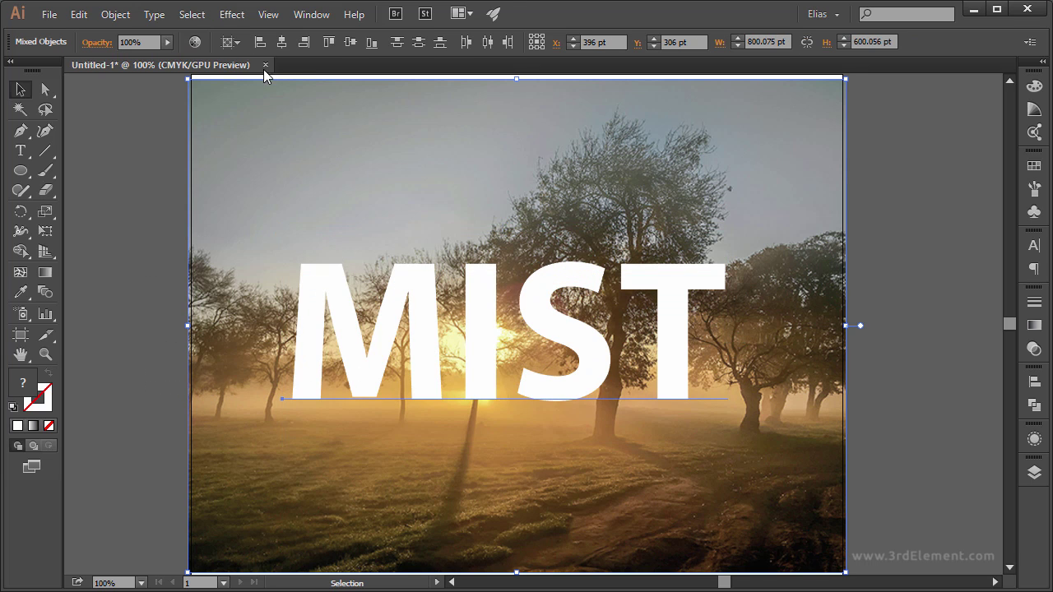
{"action": "left_click", "coordinate": [236, 43]}
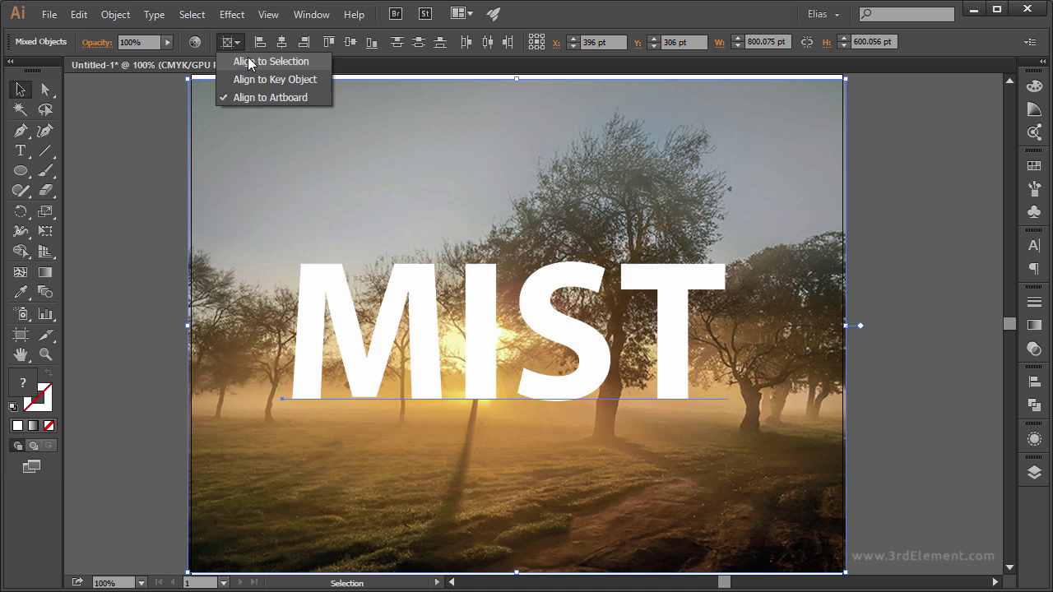
{"action": "left_click", "coordinate": [255, 59]}
{"action": "left_click", "coordinate": [281, 42]}
{"action": "left_click", "coordinate": [350, 42]}
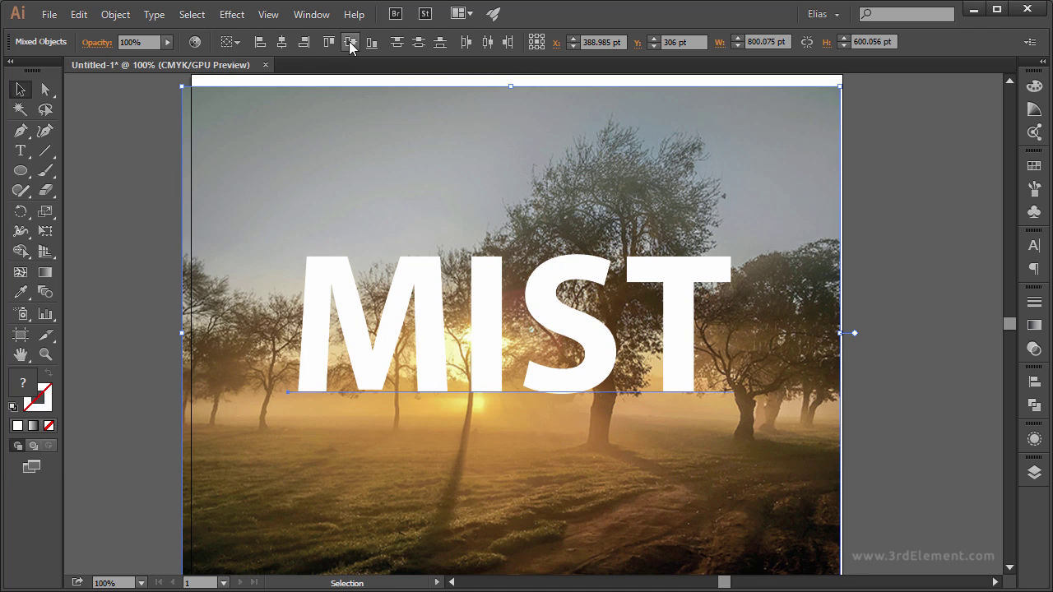
{"action": "left_click", "coordinate": [229, 42]}
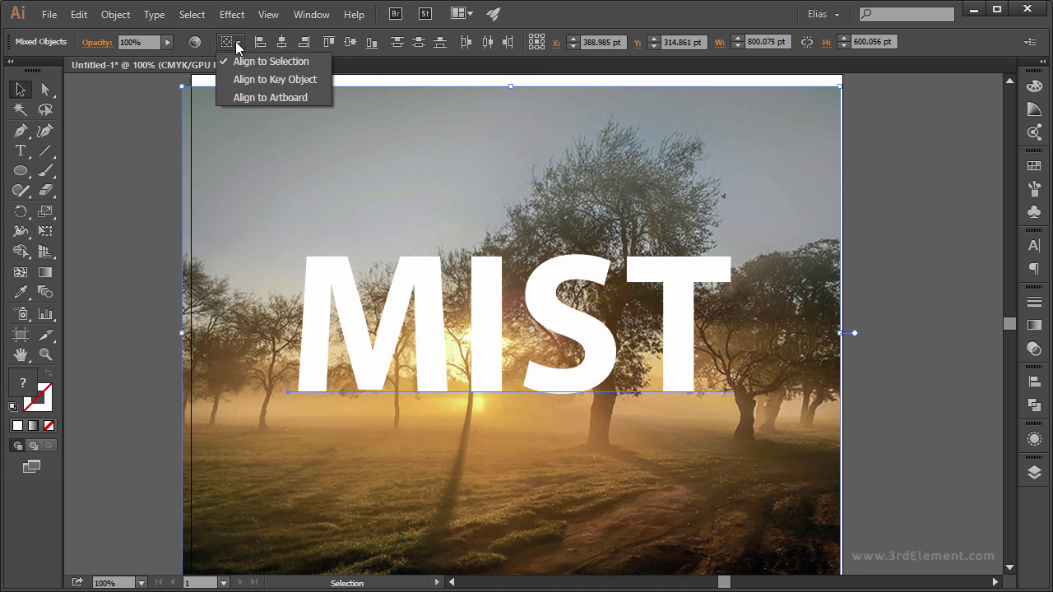
{"action": "left_click", "coordinate": [258, 96]}
{"action": "left_click", "coordinate": [281, 42]}
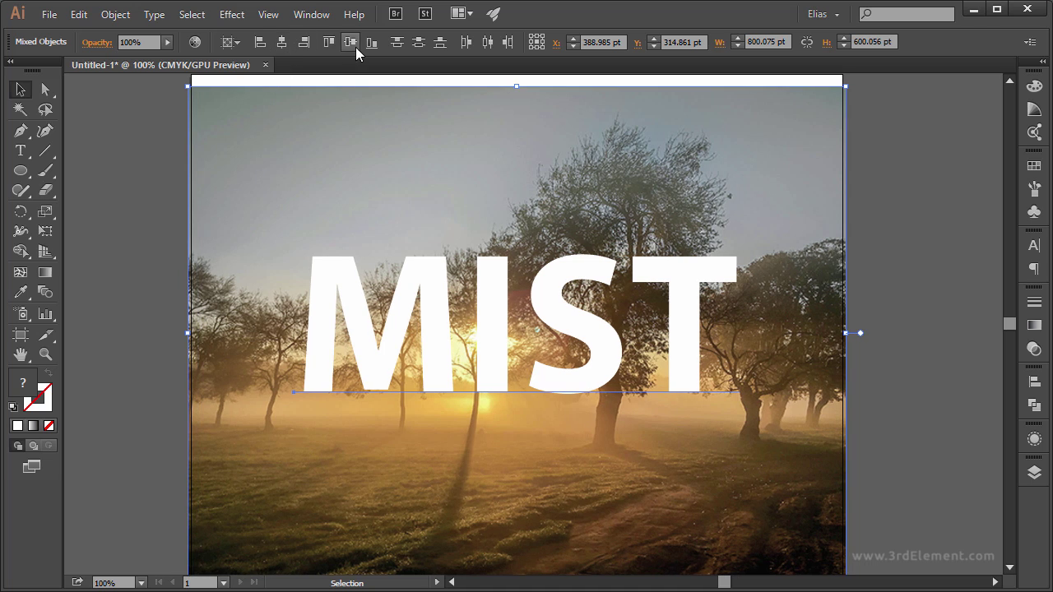
{"action": "left_click", "coordinate": [350, 42]}
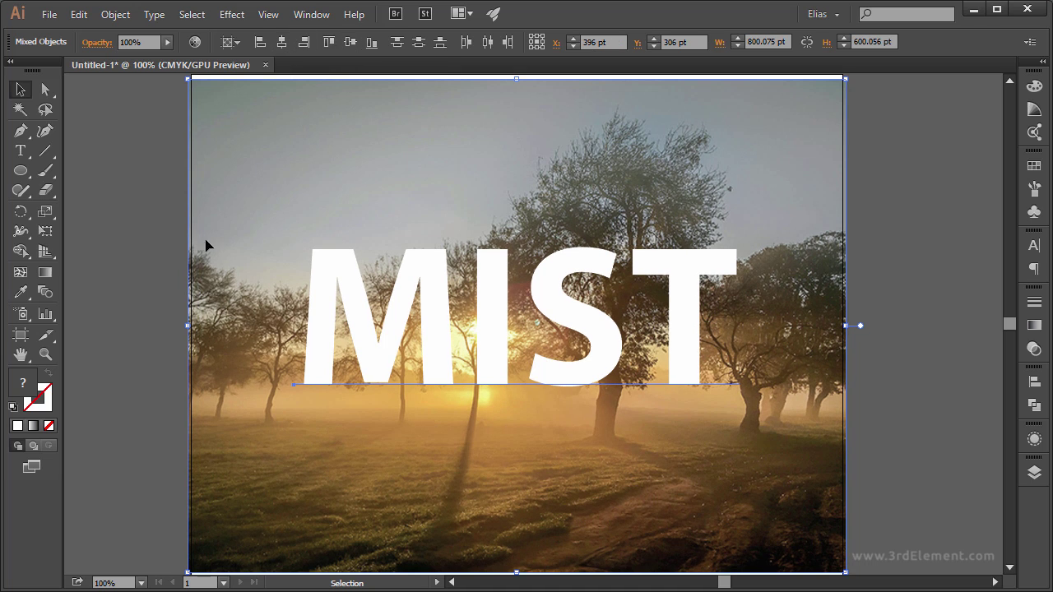
{"action": "left_click", "coordinate": [136, 171]}
Enlarge the MIST text and give its outline a 5 pt stroke
{"action": "left_click", "coordinate": [314, 284]}
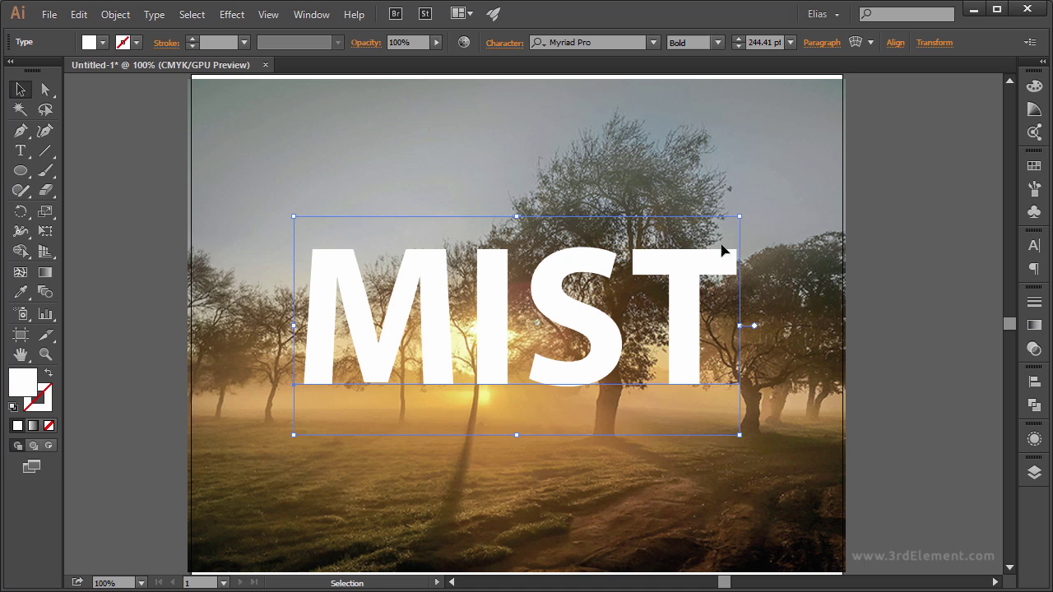
{"action": "left_click_drag", "start_coordinate": [738, 217], "coordinate": [771, 202]}
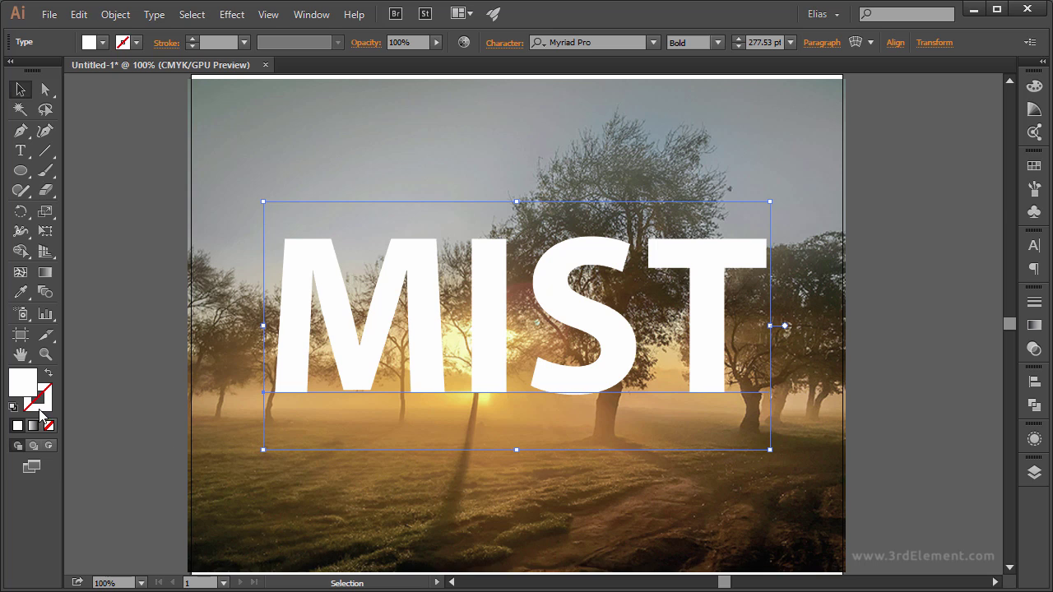
{"action": "key", "text": "F6"}
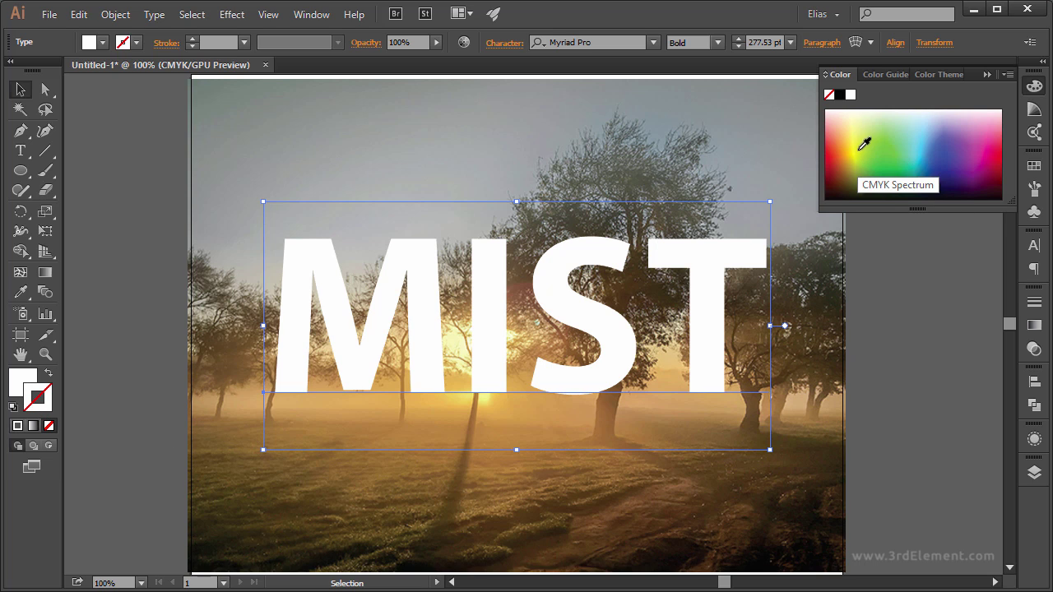
{"action": "key", "text": "x"}
{"action": "left_click", "coordinate": [853, 146]}
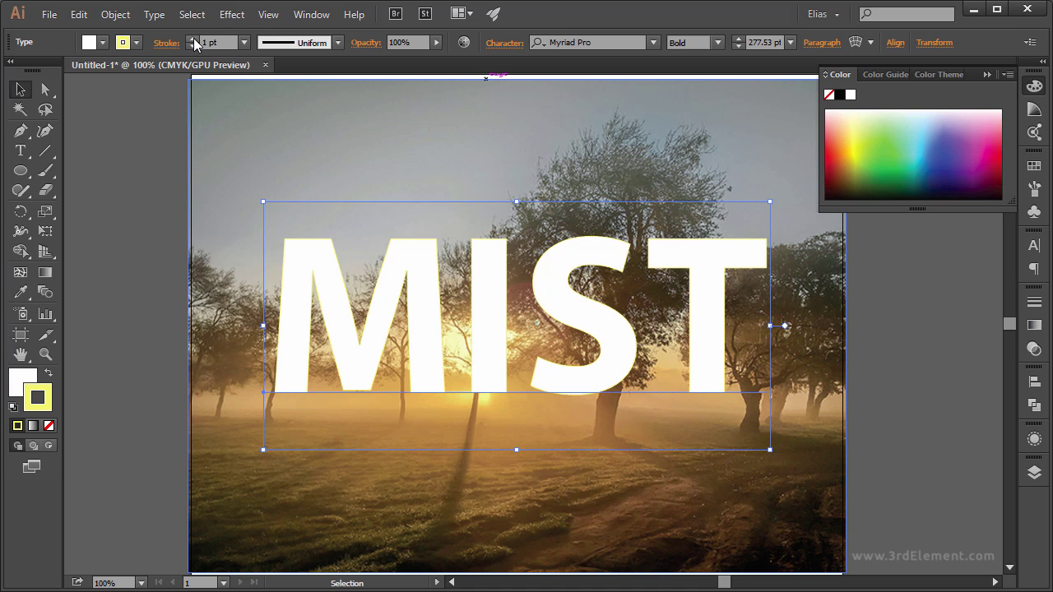
{"action": "left_click", "coordinate": [194, 39]}
{"action": "left_click", "coordinate": [194, 40]}
{"action": "left_click", "coordinate": [194, 40]}
{"action": "left_click", "coordinate": [195, 40]}
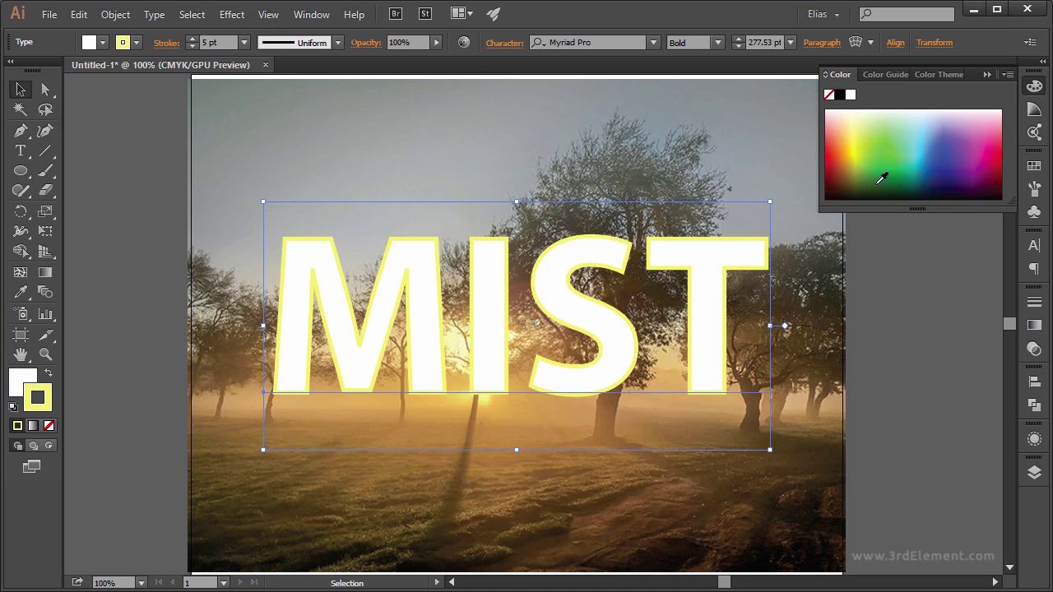
Colour the MIST outline orange, then select the background photo
{"action": "left_click", "coordinate": [856, 156]}
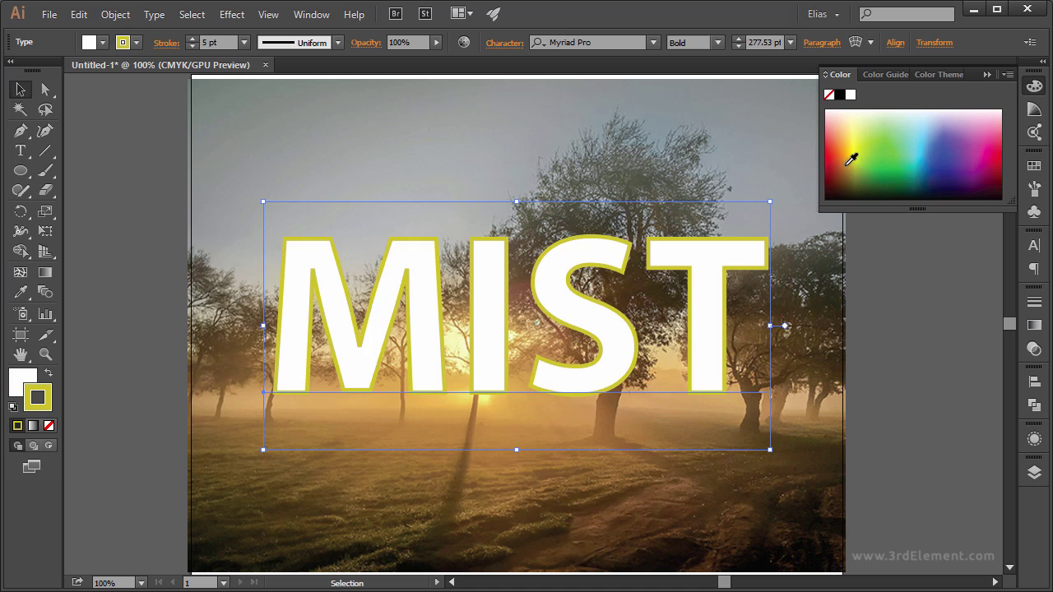
{"action": "left_click", "coordinate": [851, 149]}
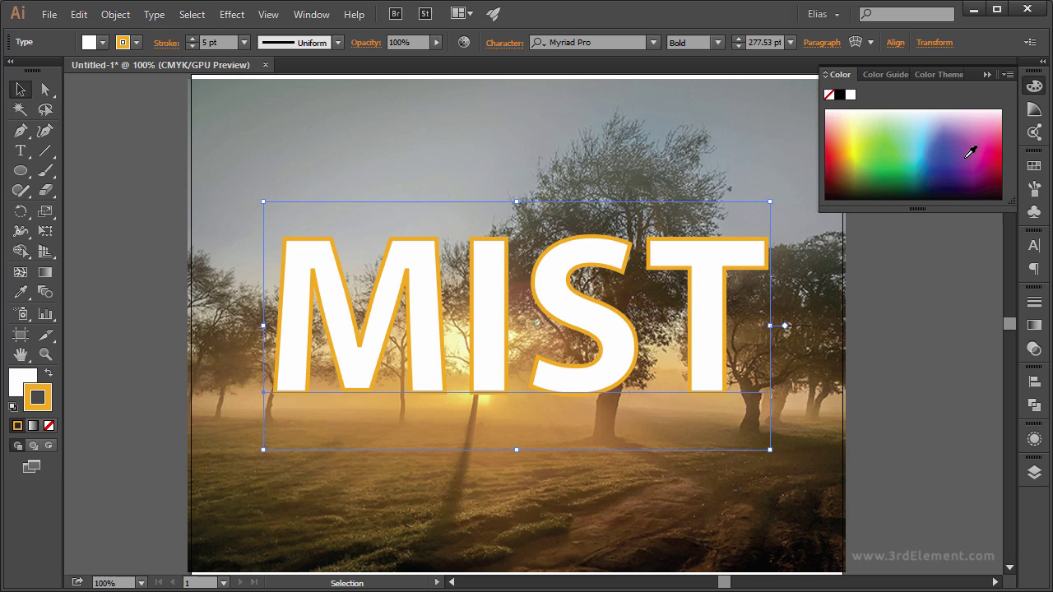
{"action": "left_click", "coordinate": [985, 74]}
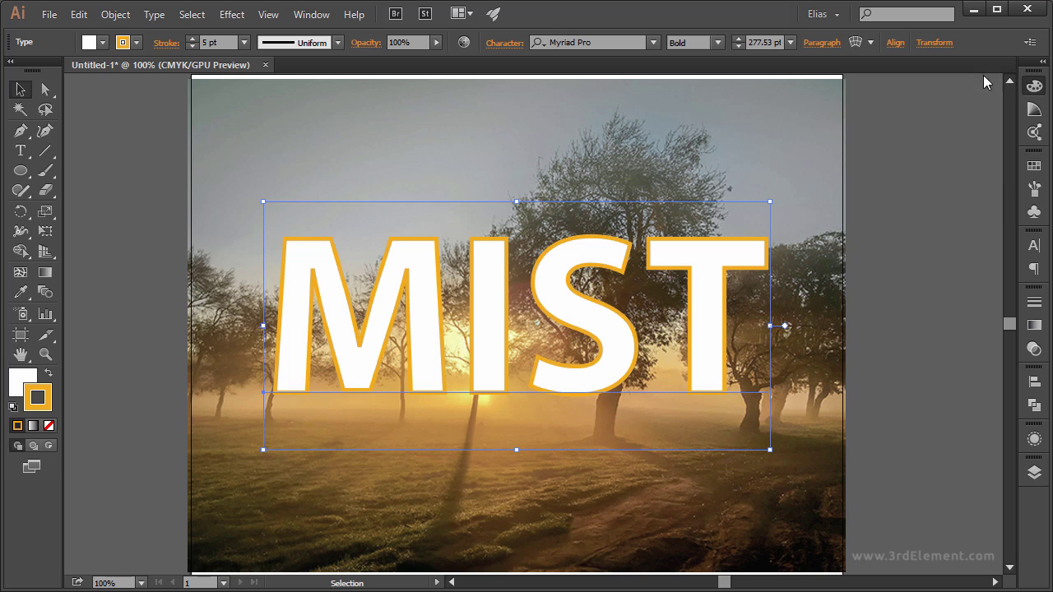
{"action": "left_click", "coordinate": [167, 166]}
{"action": "left_click", "coordinate": [187, 169]}
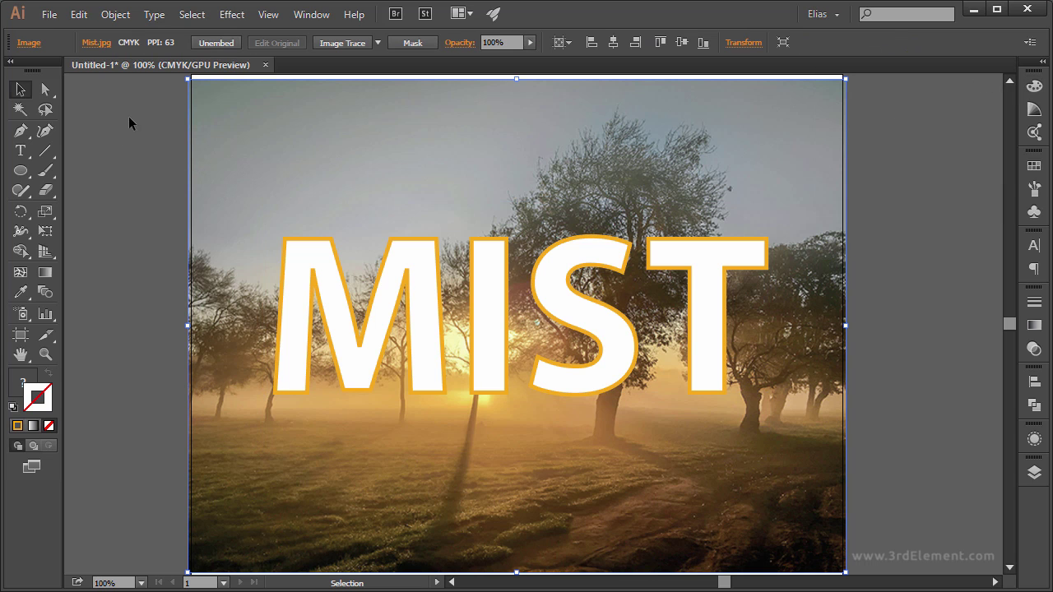
Cut the photo, select MIST, switch to Draw Inside and paste the photo in place
{"action": "left_click", "coordinate": [80, 16]}
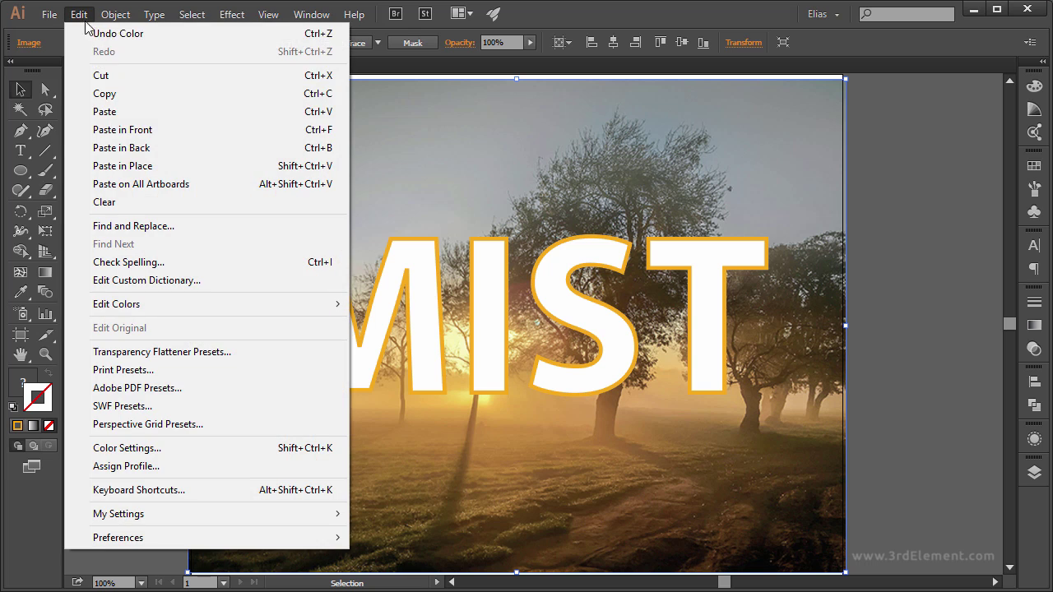
{"action": "left_click", "coordinate": [159, 79]}
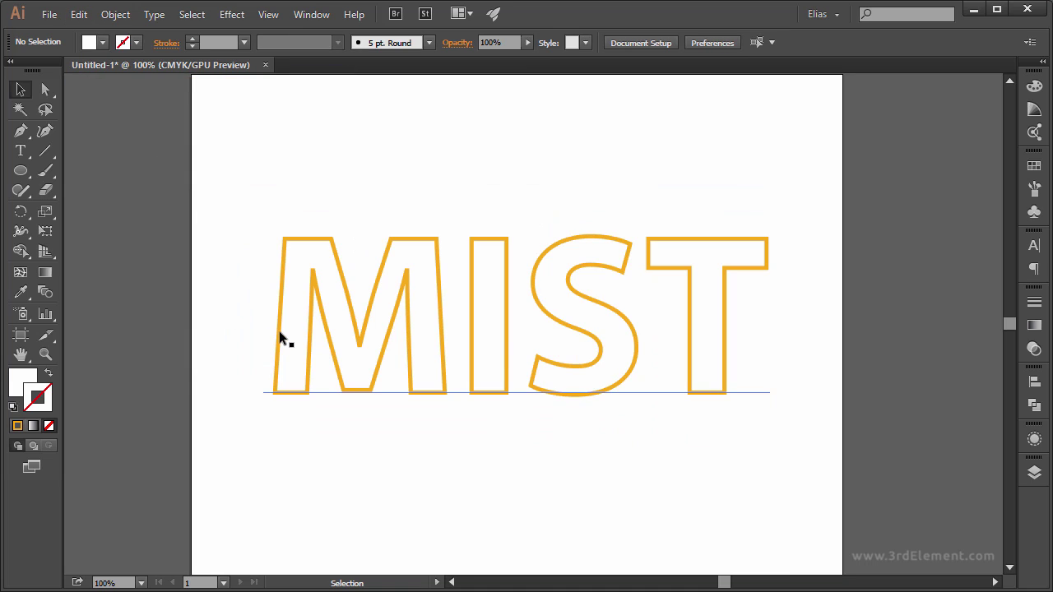
{"action": "left_click", "coordinate": [279, 332]}
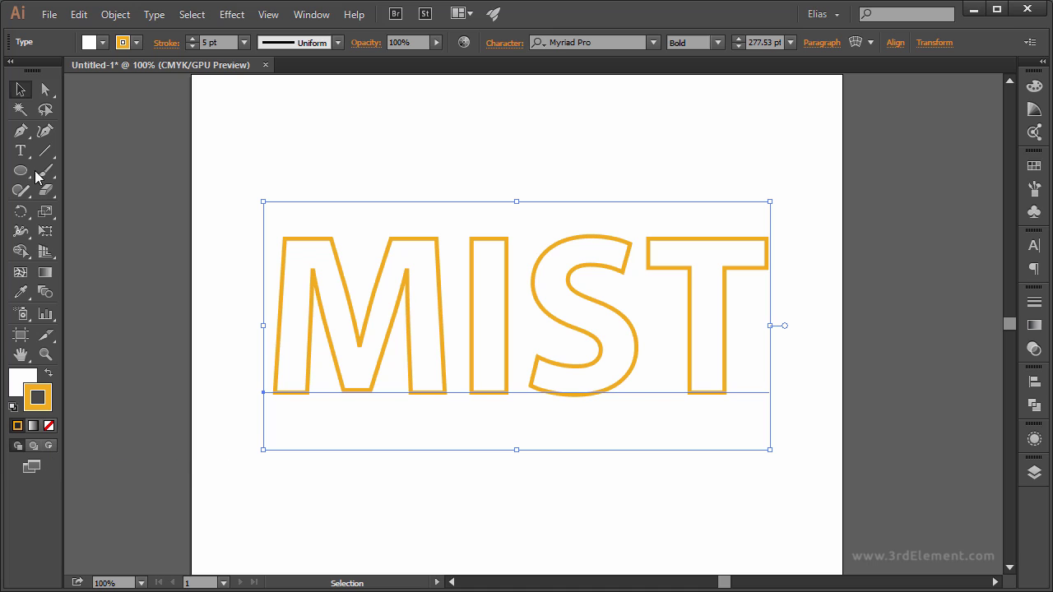
{"action": "left_click", "coordinate": [51, 447]}
{"action": "left_click", "coordinate": [81, 15]}
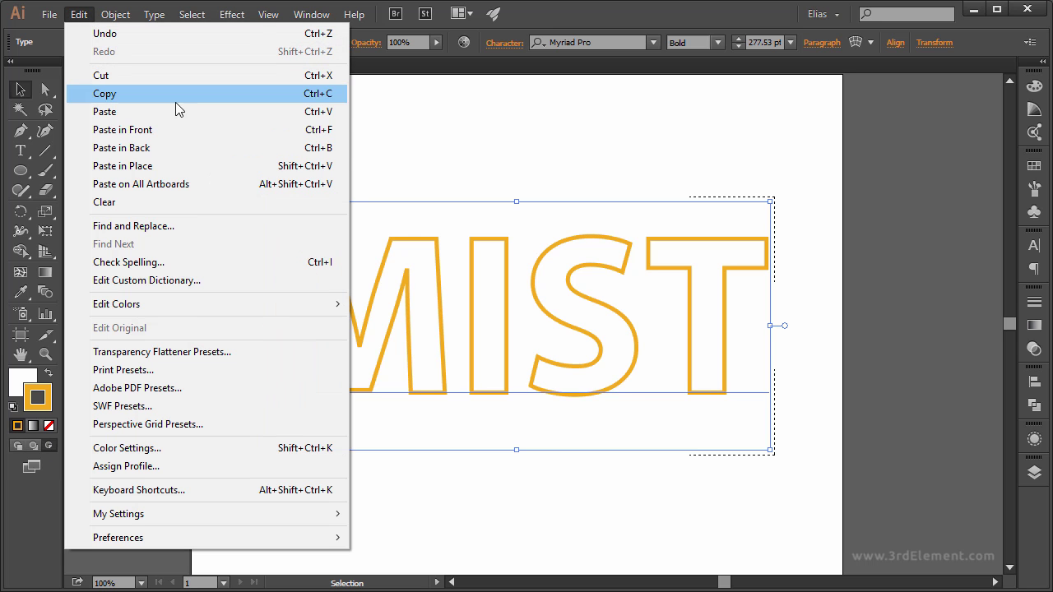
{"action": "left_click", "coordinate": [217, 165]}
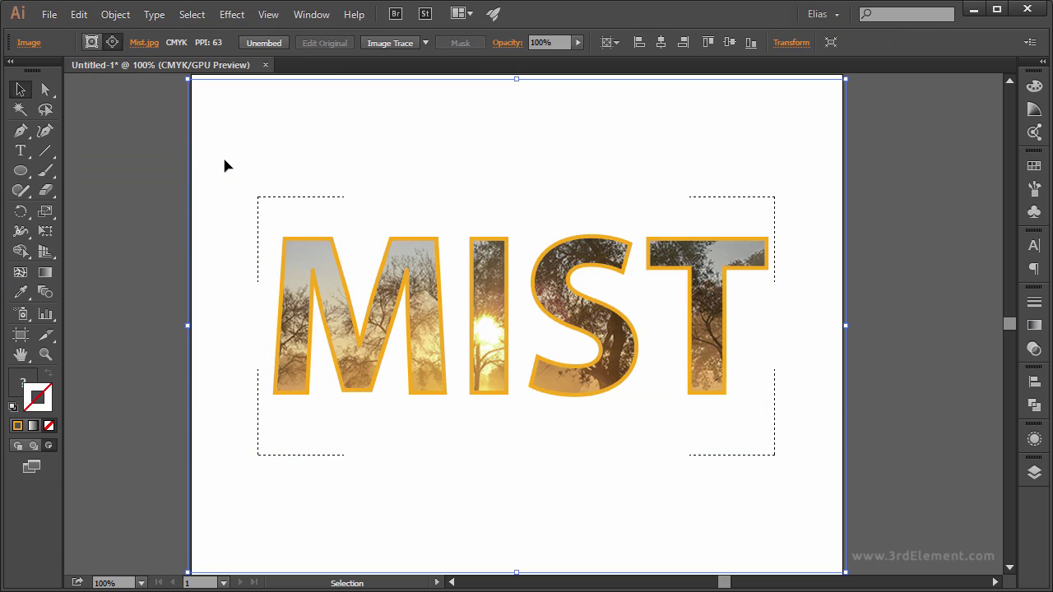
{"action": "key", "text": "ctrl+z"}
Scale the photo down inside the letters and thicken the MIST clipping outline to 7 pt
{"action": "key", "text": "ctrl+shift+z"}
{"action": "left_click_drag", "start_coordinate": [189, 80], "coordinate": [243, 136]}
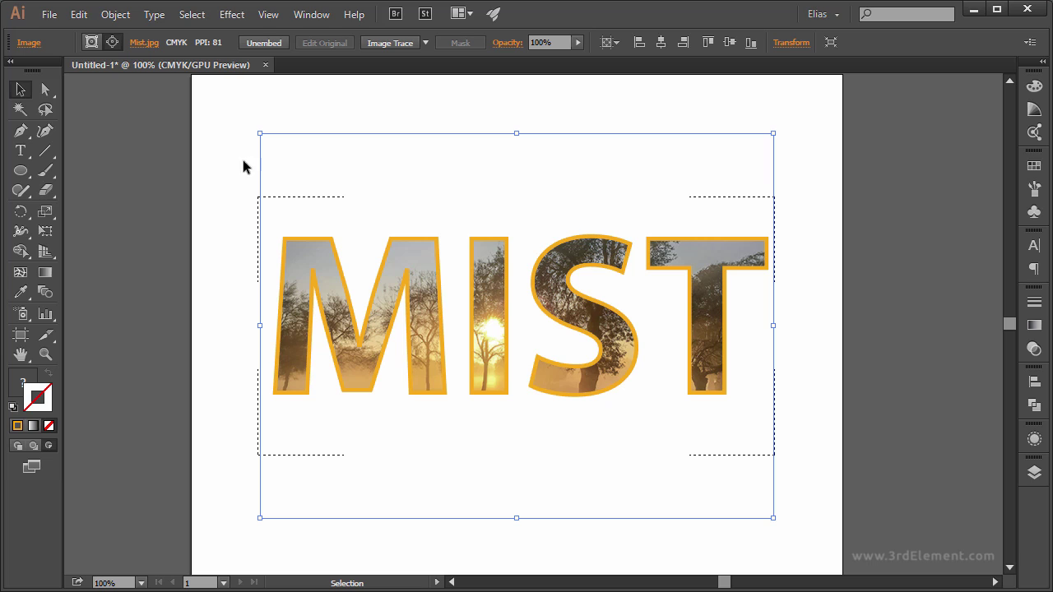
{"action": "left_click", "coordinate": [92, 42]}
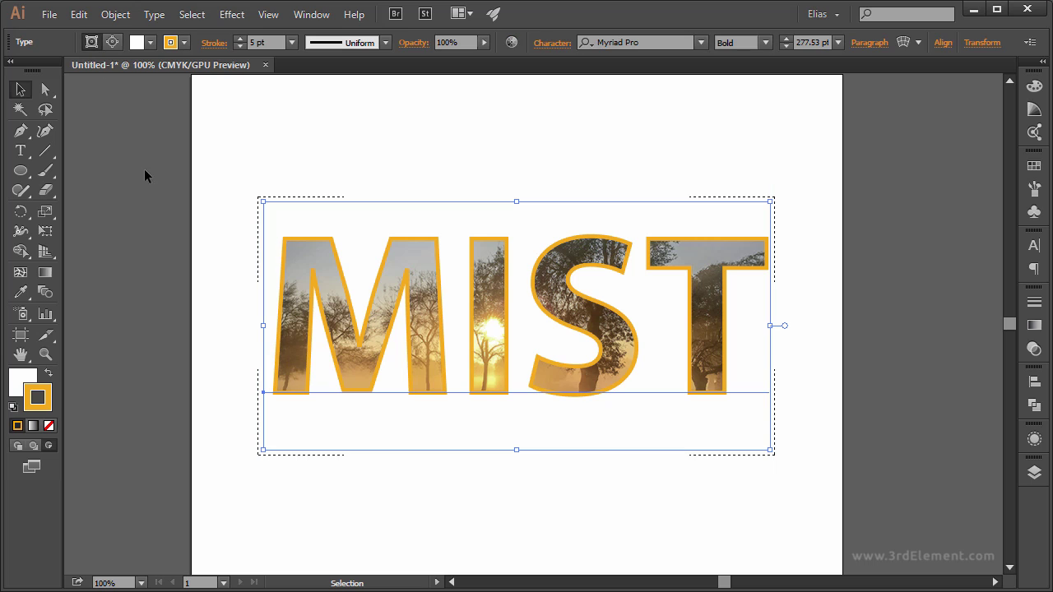
{"action": "left_click", "coordinate": [240, 37]}
{"action": "left_click", "coordinate": [240, 37]}
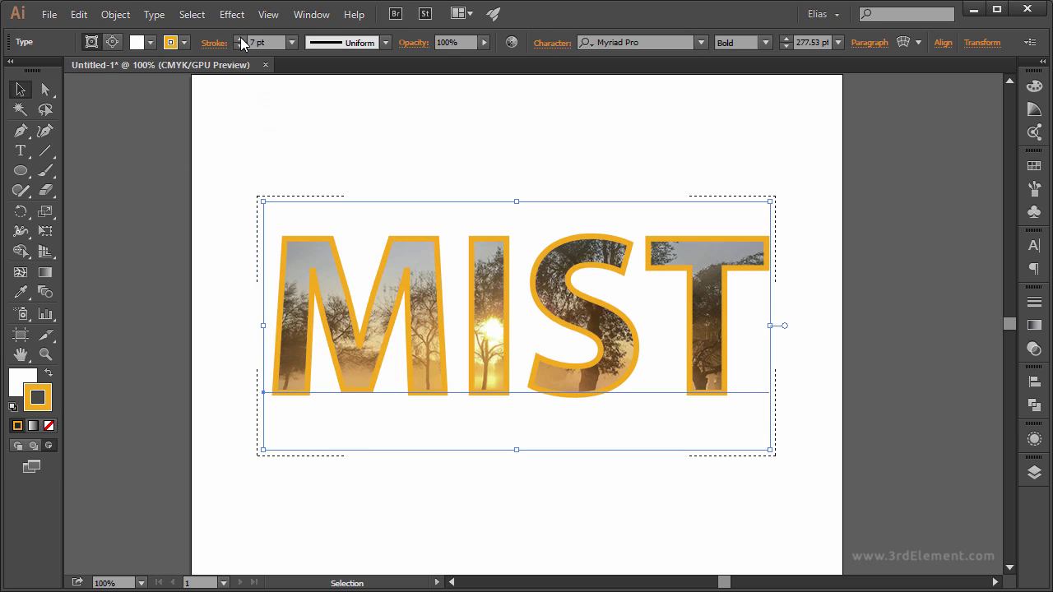
Switch back to Draw Normal mode and deselect the MIST group
{"action": "left_click", "coordinate": [157, 182]}
{"action": "key", "text": "ctrl+a"}
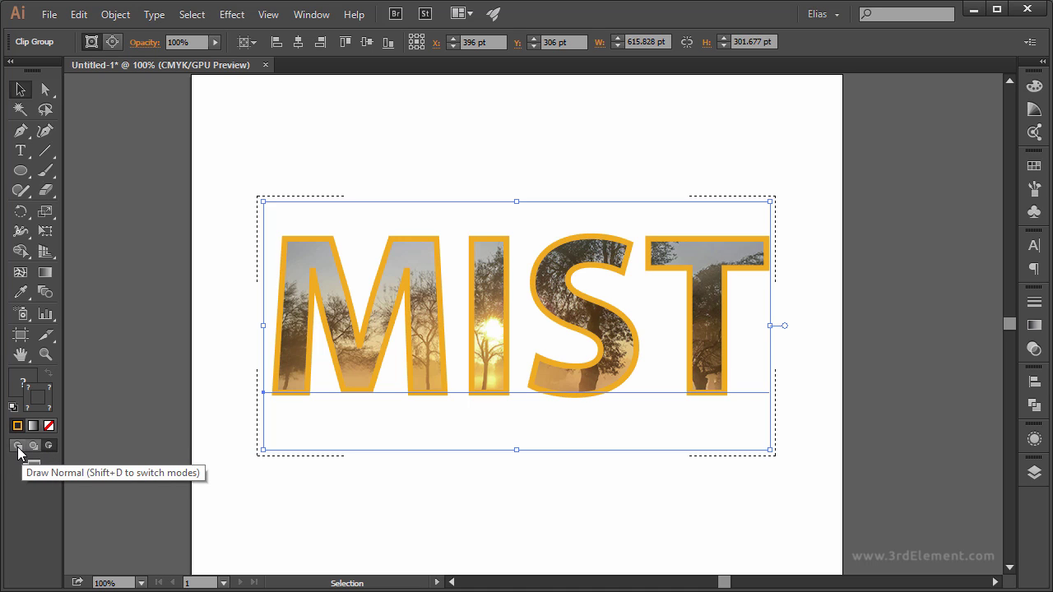
{"action": "left_click", "coordinate": [18, 447]}
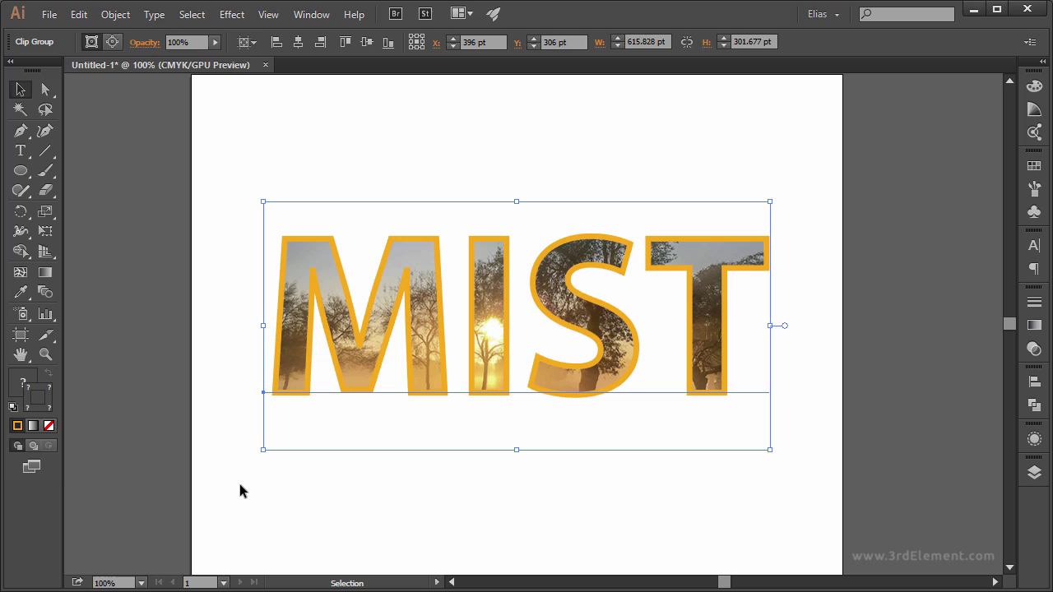
{"action": "left_click", "coordinate": [238, 485]}
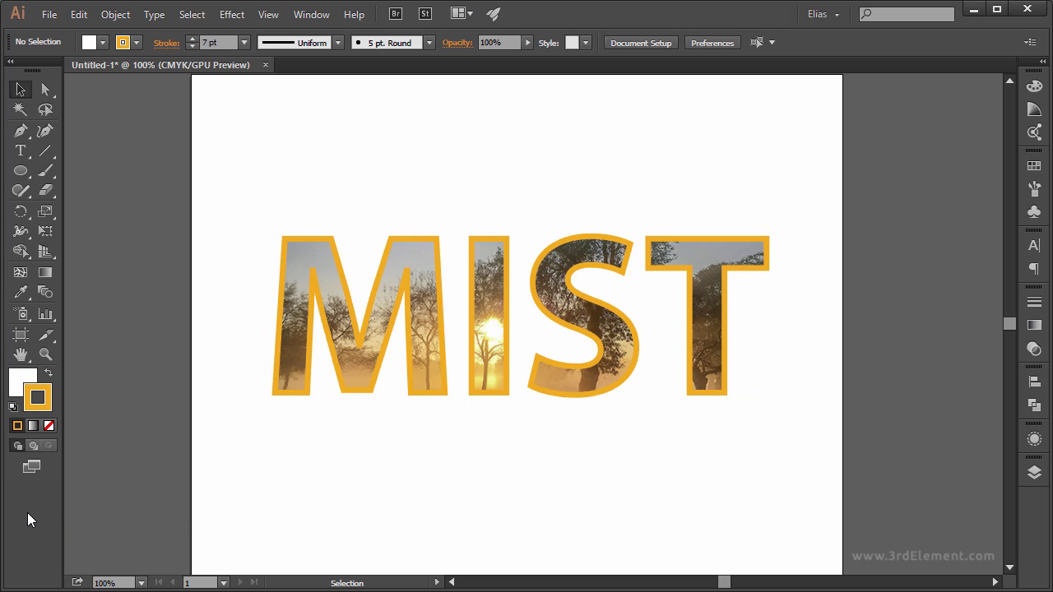